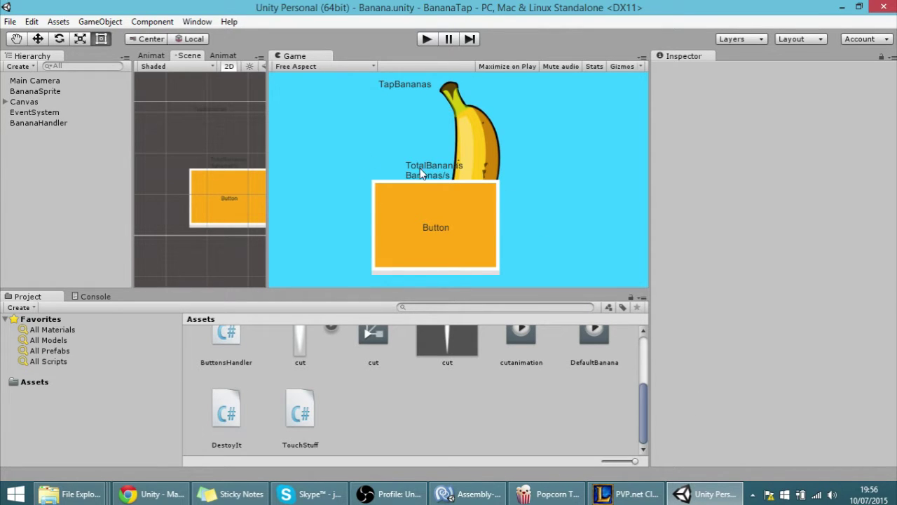
Step: Widen the Scene view at the Game view's expense and zoom in on the orange Button
{"action": "left_click_drag", "start_coordinate": [269, 138], "coordinate": [505, 139]}
{"action": "middle_click_drag", "start_coordinate": [360, 194], "coordinate": [442, 206]}
{"action": "scroll", "coordinate": [341, 189], "scroll_direction": "up", "scroll_amount": 3}
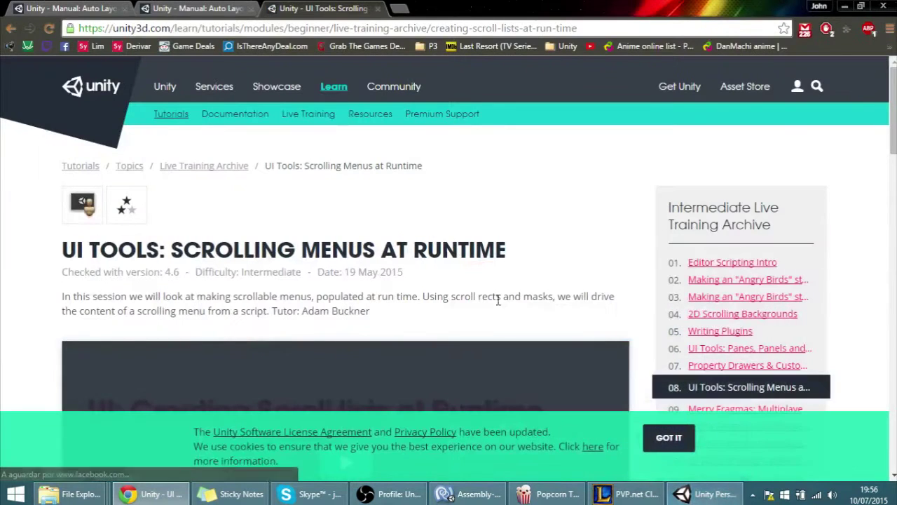
Step: Read through the Auto Layout page of the Unity Manual
{"action": "scroll", "coordinate": [468, 303], "scroll_direction": "down", "scroll_amount": 2}
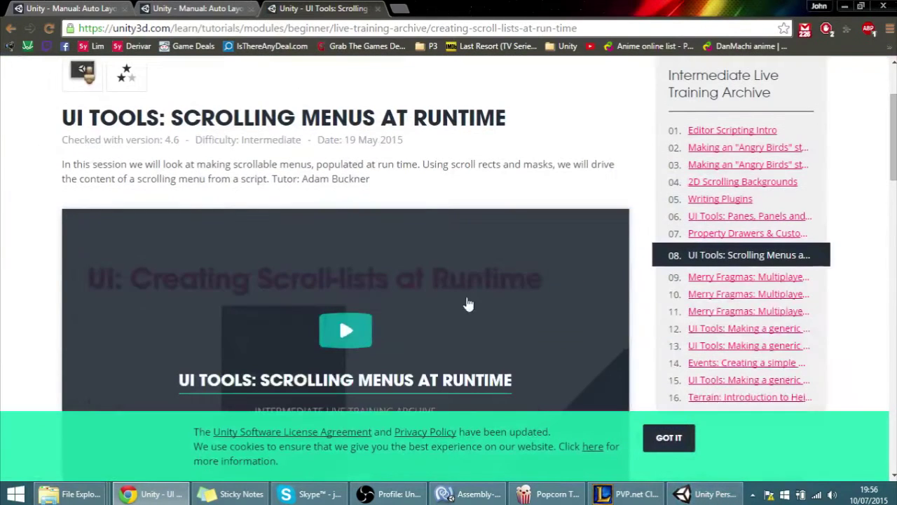
{"action": "key", "text": "ctrl+1"}
{"action": "scroll", "coordinate": [244, 172], "scroll_direction": "down", "scroll_amount": 2}
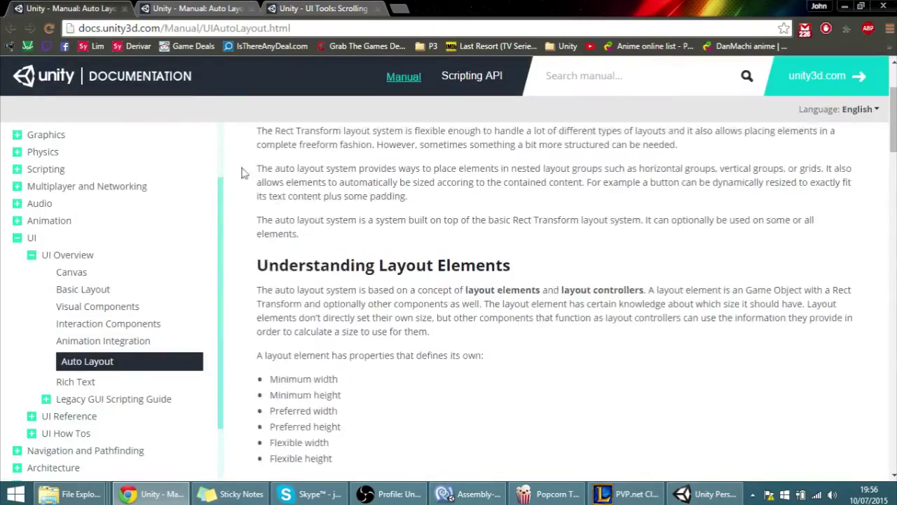
{"action": "scroll", "coordinate": [244, 172], "scroll_direction": "up", "scroll_amount": 2}
{"action": "scroll", "coordinate": [304, 217], "scroll_direction": "down", "scroll_amount": 5}
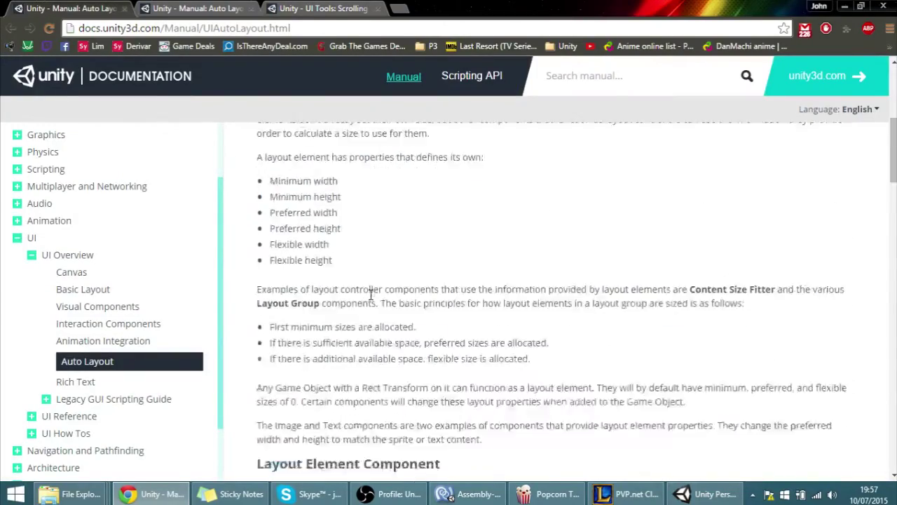
{"action": "scroll", "coordinate": [371, 294], "scroll_direction": "down", "scroll_amount": 5}
{"action": "scroll", "coordinate": [311, 295], "scroll_direction": "up", "scroll_amount": 4}
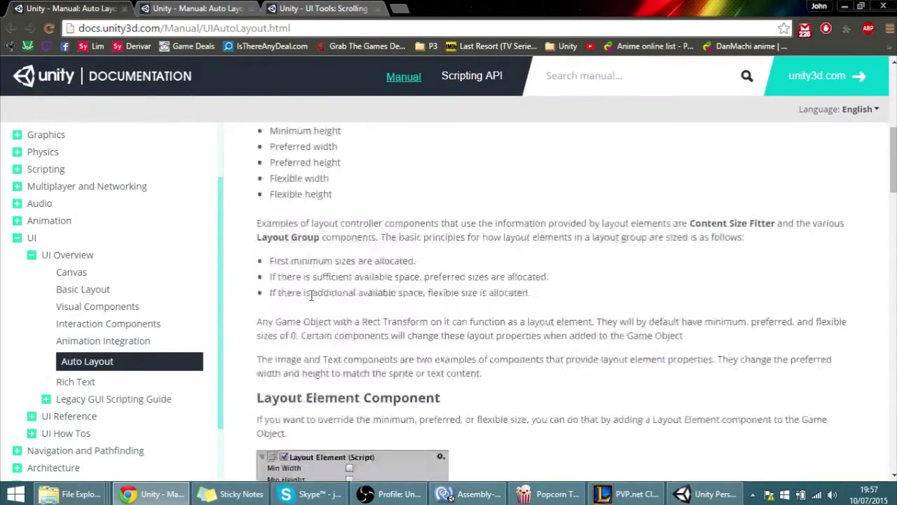
{"action": "scroll", "coordinate": [311, 294], "scroll_direction": "up", "scroll_amount": 3}
Step: Follow the UI Reference Auto Layout link, then review the scrolling menus tutorial page
{"action": "left_click", "coordinate": [316, 303]}
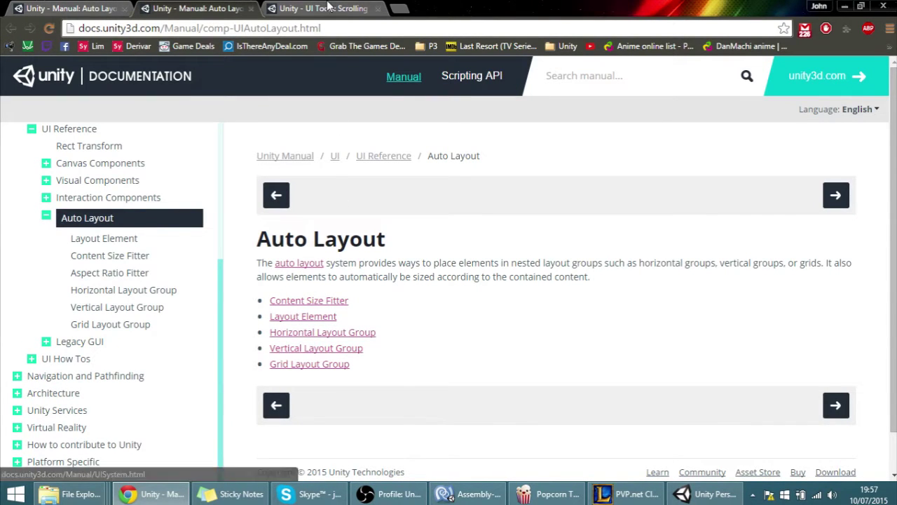
{"action": "left_click", "coordinate": [328, 7]}
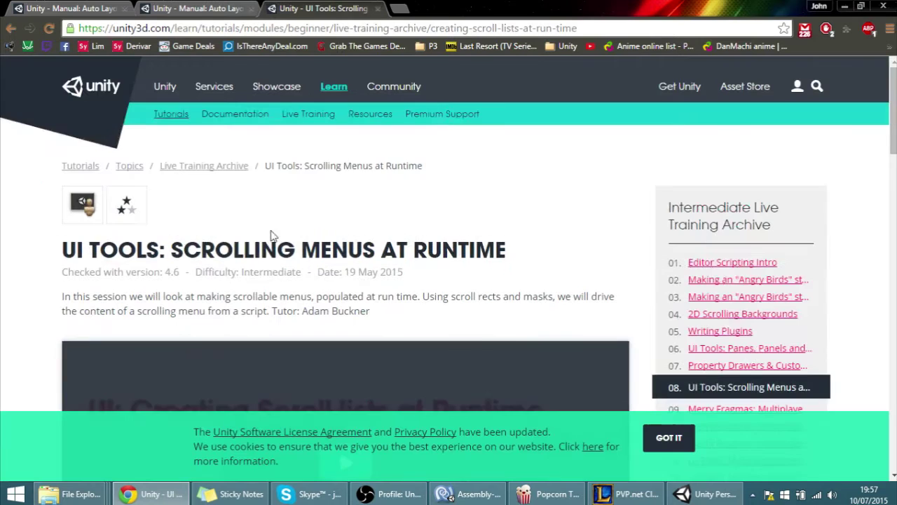
{"action": "scroll", "coordinate": [348, 260], "scroll_direction": "down", "scroll_amount": 3}
{"action": "scroll", "coordinate": [344, 260], "scroll_direction": "down", "scroll_amount": 1}
{"action": "scroll", "coordinate": [354, 261], "scroll_direction": "up", "scroll_amount": 1}
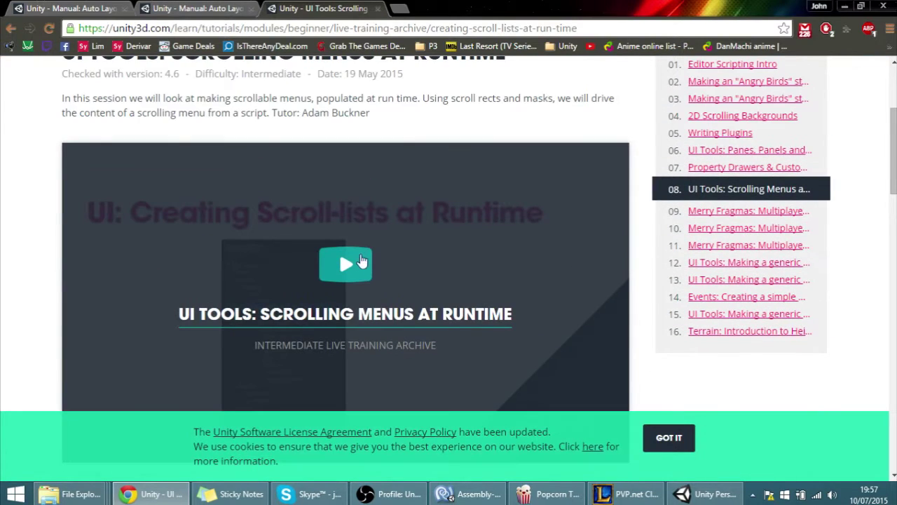
Step: Back in Unity, add a new UI Panel under the Canvas
{"action": "left_click", "coordinate": [694, 493]}
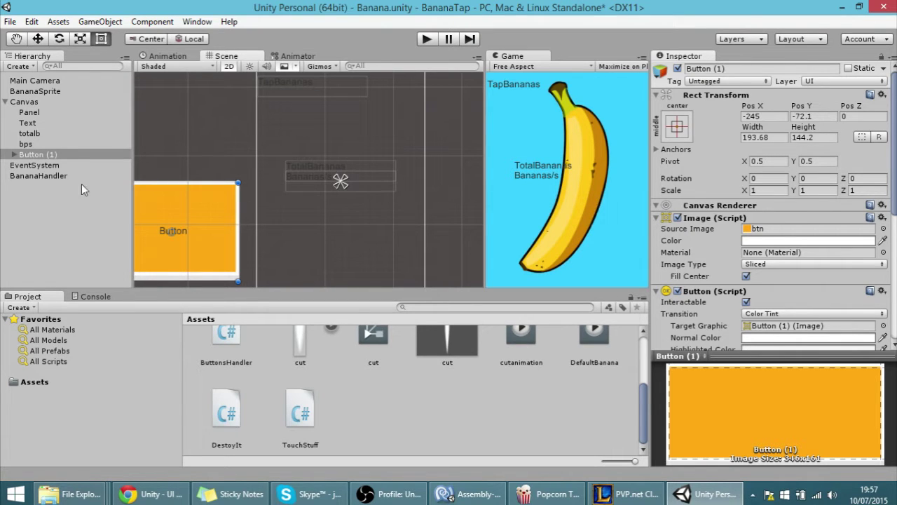
{"action": "right_click", "coordinate": [23, 103]}
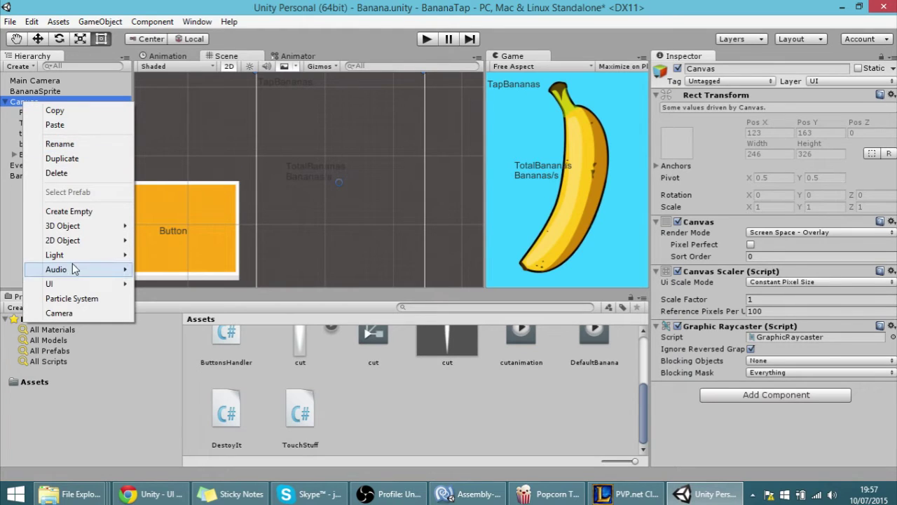
{"action": "mouse_move", "coordinate": [74, 284]}
{"action": "left_click", "coordinate": [156, 286]}
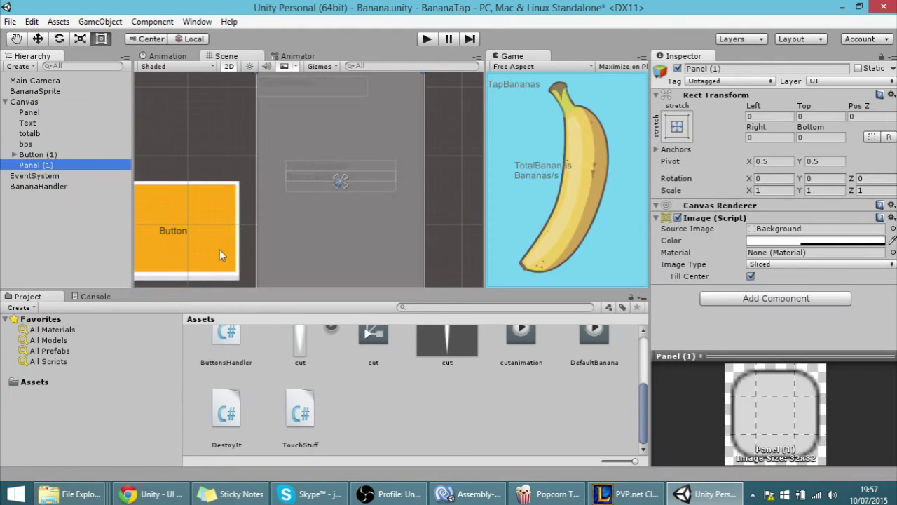
Step: Add a Button inside Panel (1), duplicate it to four, and stack them in a column
{"action": "right_click", "coordinate": [48, 167]}
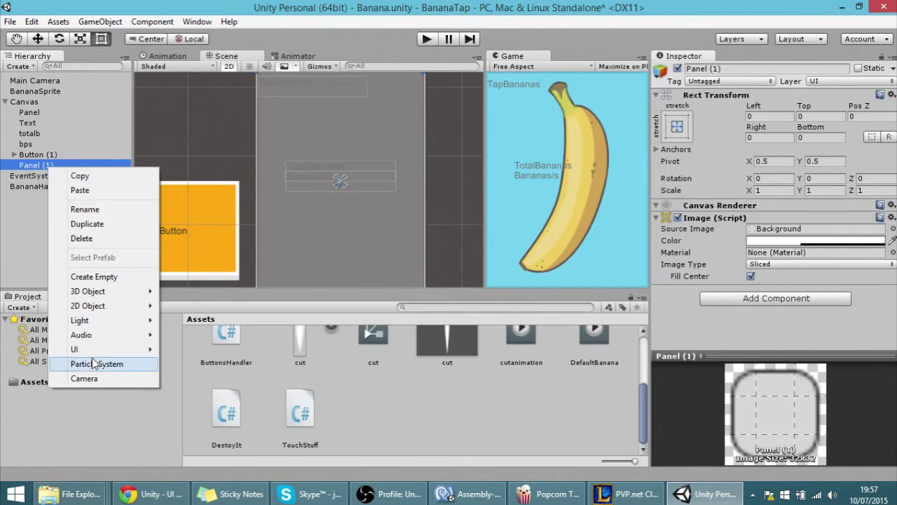
{"action": "mouse_move", "coordinate": [90, 352]}
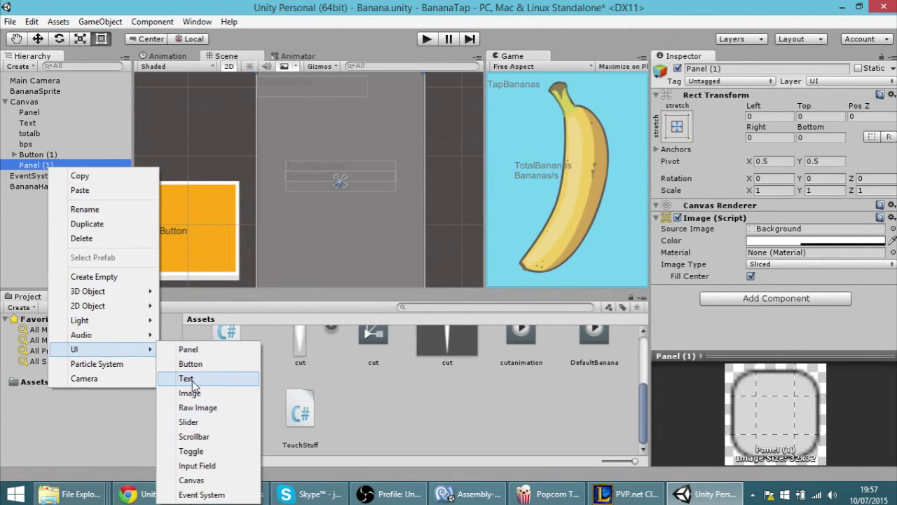
{"action": "left_click", "coordinate": [190, 364]}
{"action": "key", "text": "ctrl+d"}
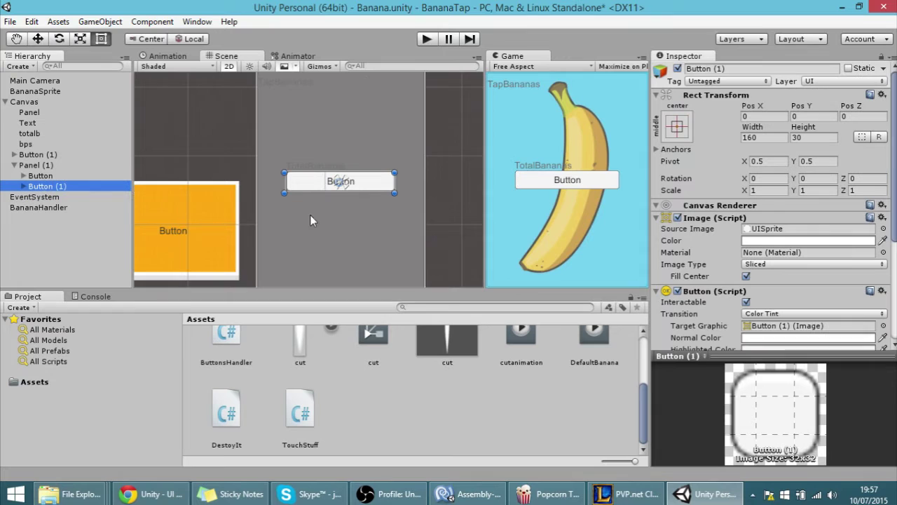
{"action": "left_click_drag", "start_coordinate": [350, 193], "coordinate": [362, 243]}
{"action": "key", "text": "ctrl+d"}
{"action": "key", "text": "ctrl+d"}
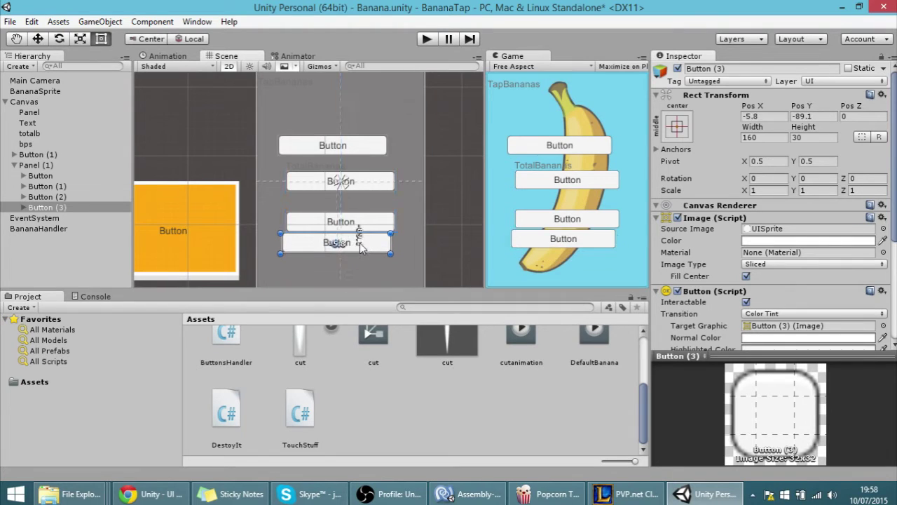
{"action": "left_click", "coordinate": [363, 184]}
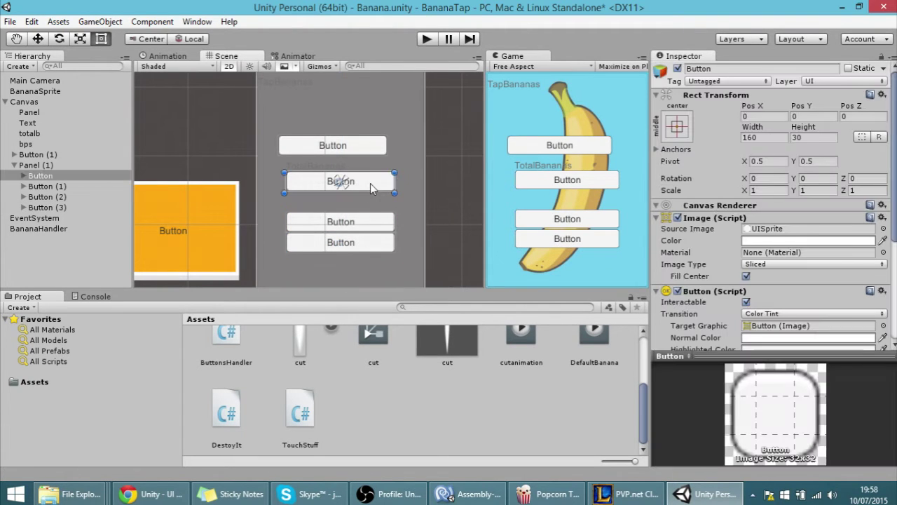
{"action": "left_click_drag", "start_coordinate": [370, 183], "coordinate": [370, 203]}
{"action": "left_click", "coordinate": [359, 145]}
{"action": "left_click_drag", "start_coordinate": [355, 150], "coordinate": [364, 186]}
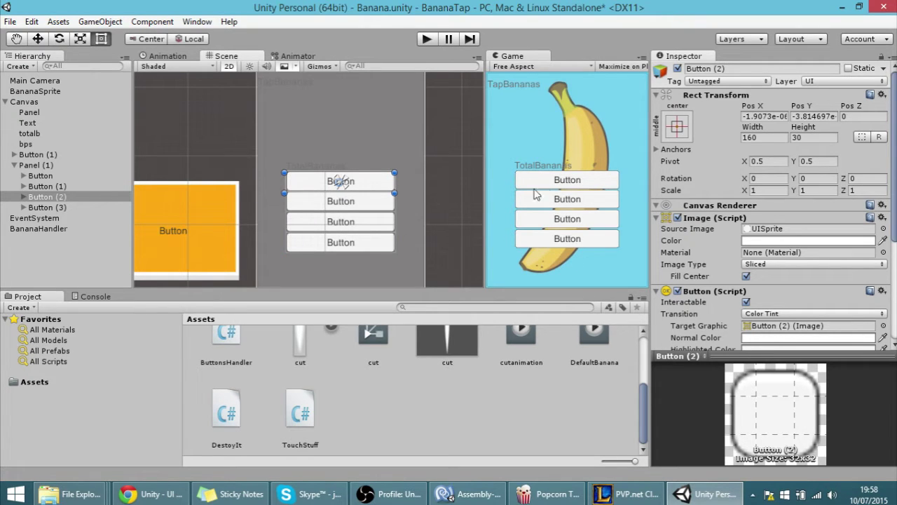
{"action": "left_click", "coordinate": [31, 166]}
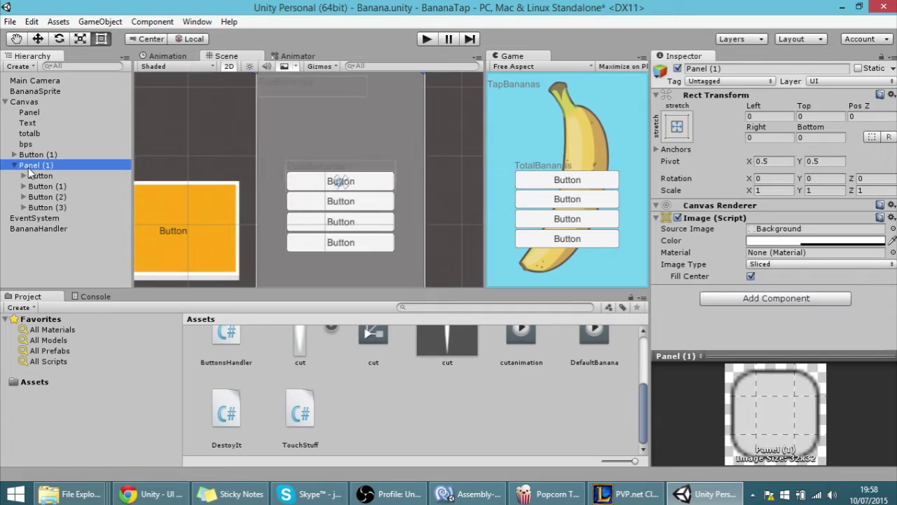
Step: Browse Panel (1)'s Add Component list to the Layout components
{"action": "left_click", "coordinate": [734, 298]}
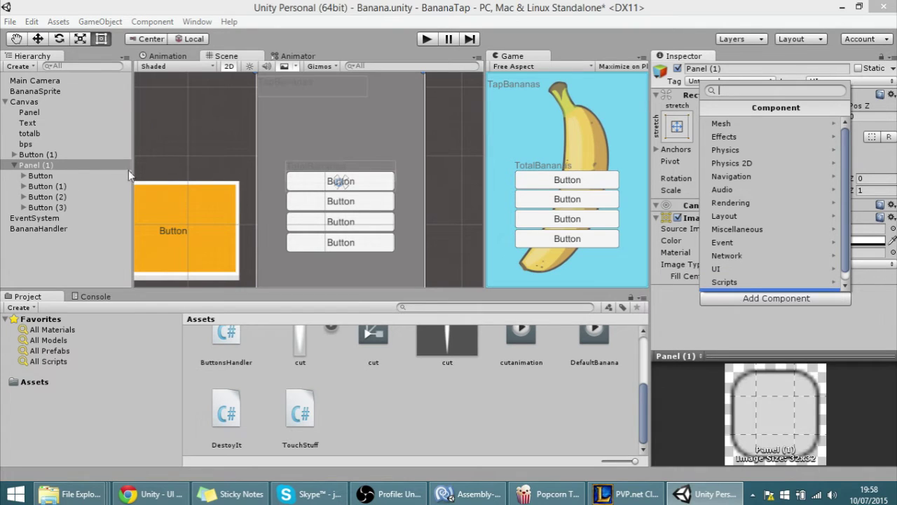
{"action": "left_click", "coordinate": [23, 164]}
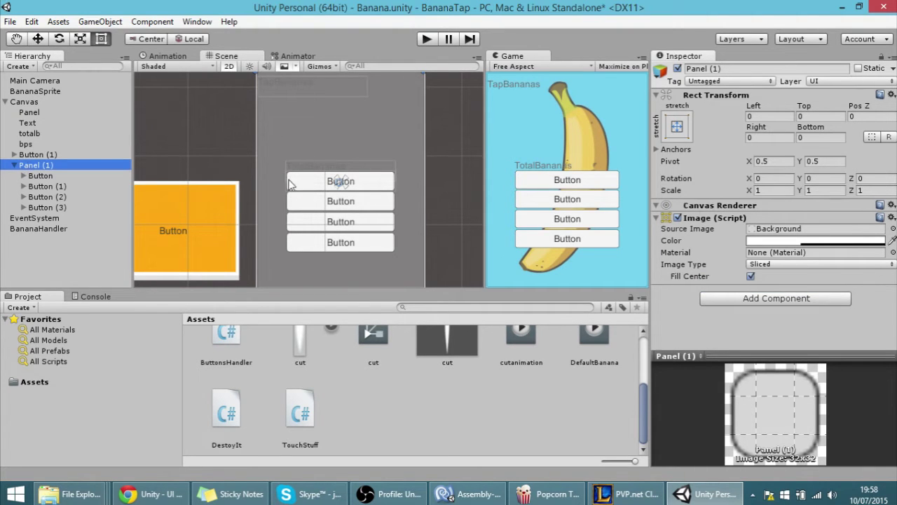
{"action": "left_click", "coordinate": [743, 298]}
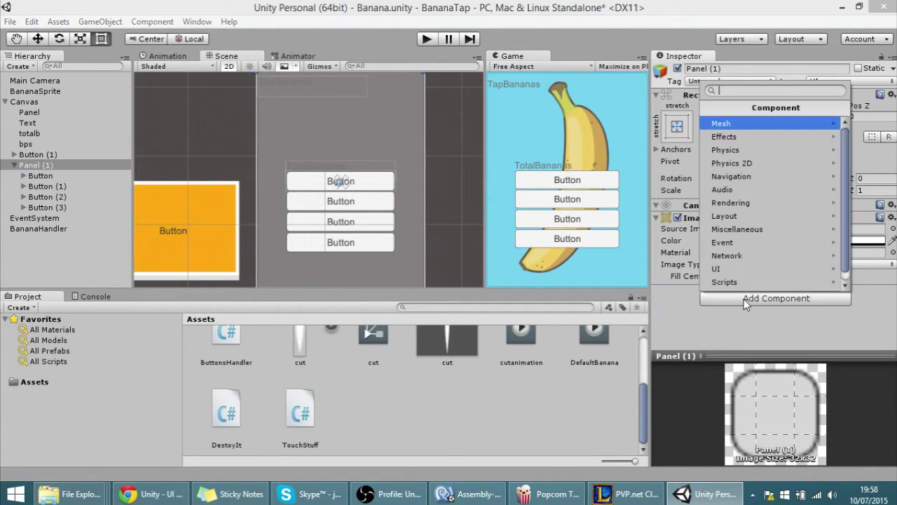
{"action": "left_click", "coordinate": [743, 217]}
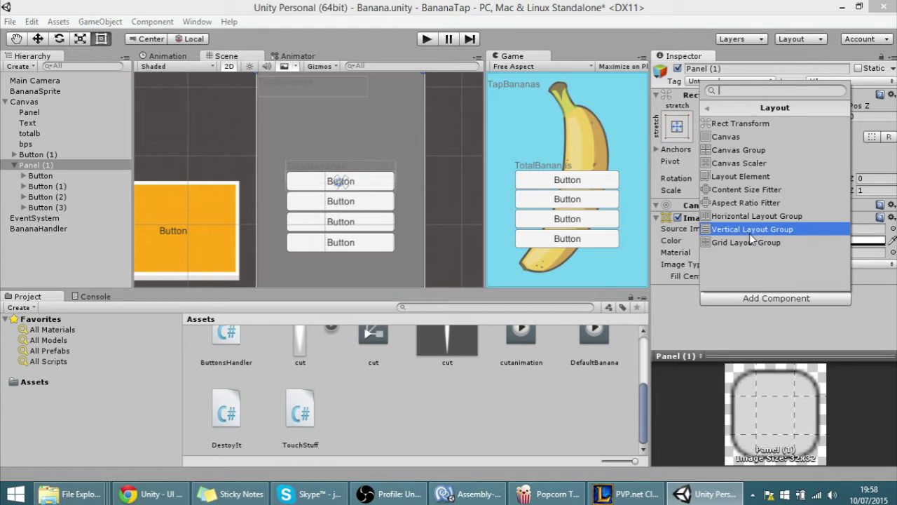
Step: Add a Vertical Layout Group to Panel (1) and review its settings
{"action": "left_click", "coordinate": [749, 234]}
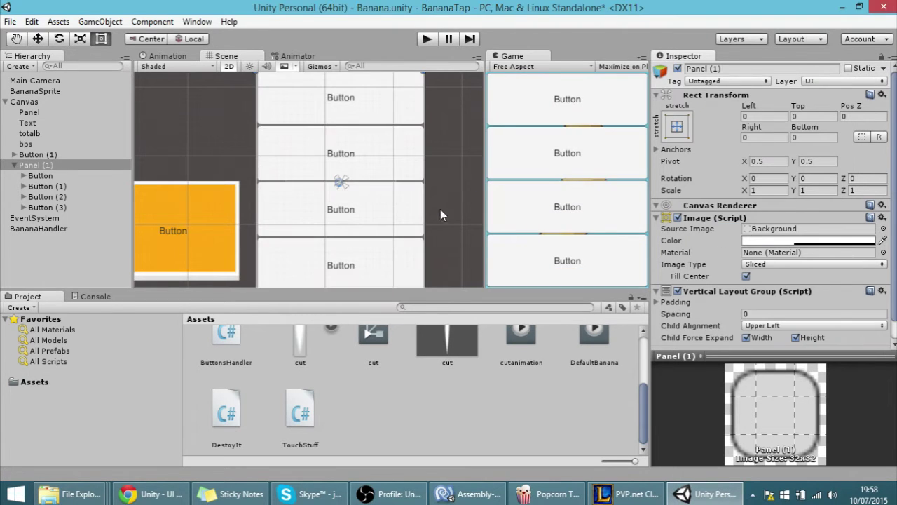
{"action": "scroll", "coordinate": [438, 207], "scroll_direction": "down", "scroll_amount": 2}
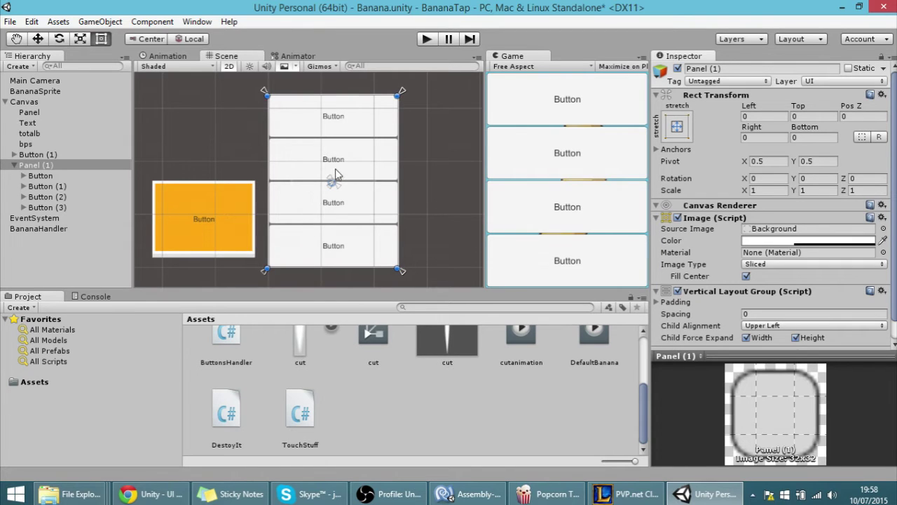
{"action": "scroll", "coordinate": [394, 172], "scroll_direction": "down", "scroll_amount": 2}
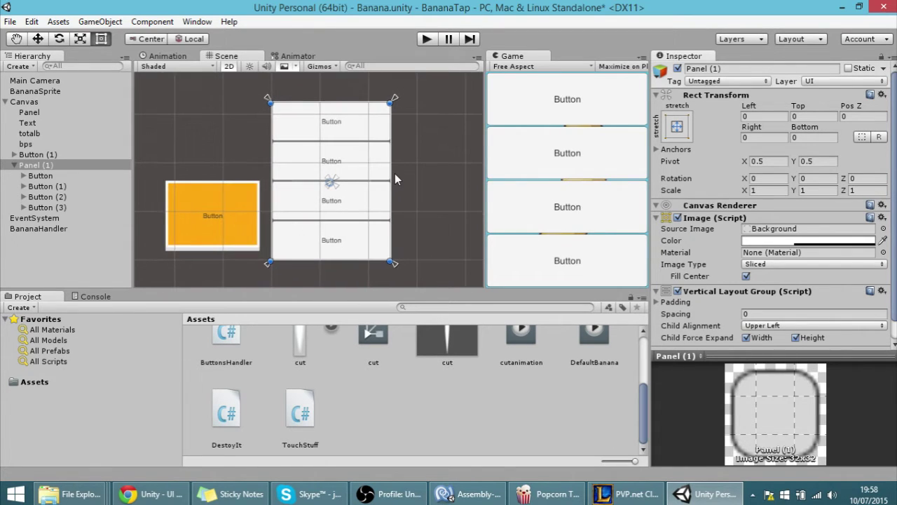
{"action": "scroll", "coordinate": [656, 213], "scroll_direction": "down", "scroll_amount": 1}
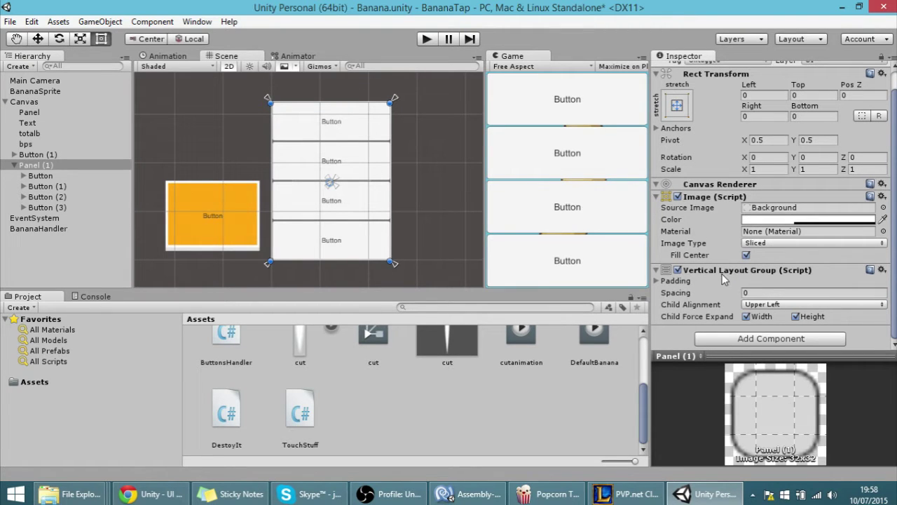
Step: Create an inner panel inside Panel (1), then delete it again
{"action": "right_click", "coordinate": [35, 164]}
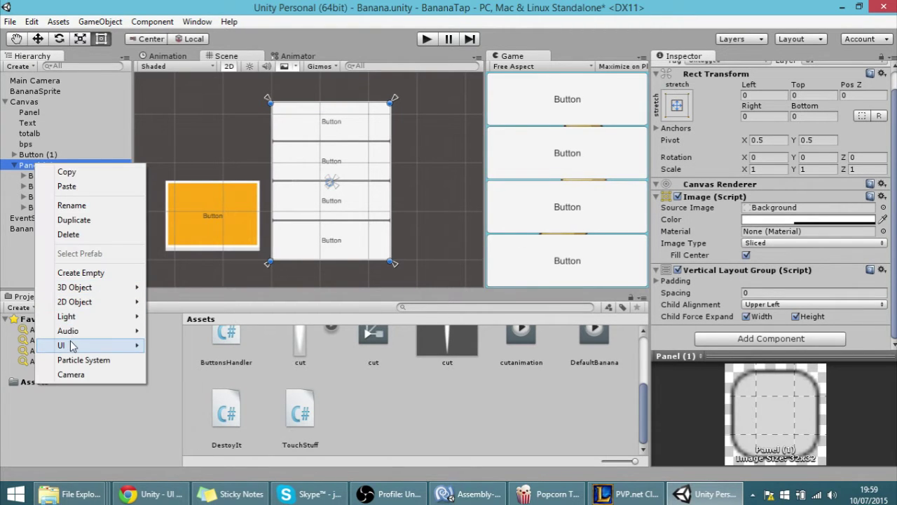
{"action": "mouse_move", "coordinate": [105, 345]}
{"action": "left_click", "coordinate": [175, 346]}
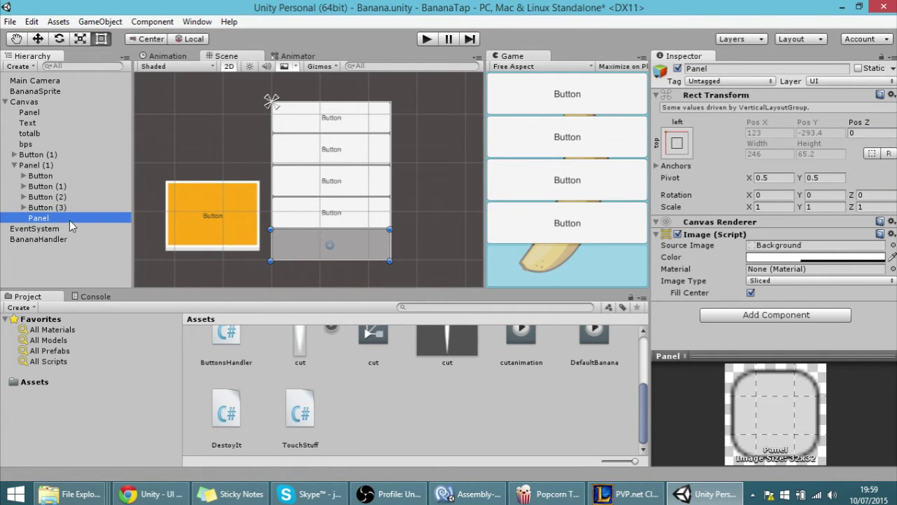
{"action": "key", "text": "Delete"}
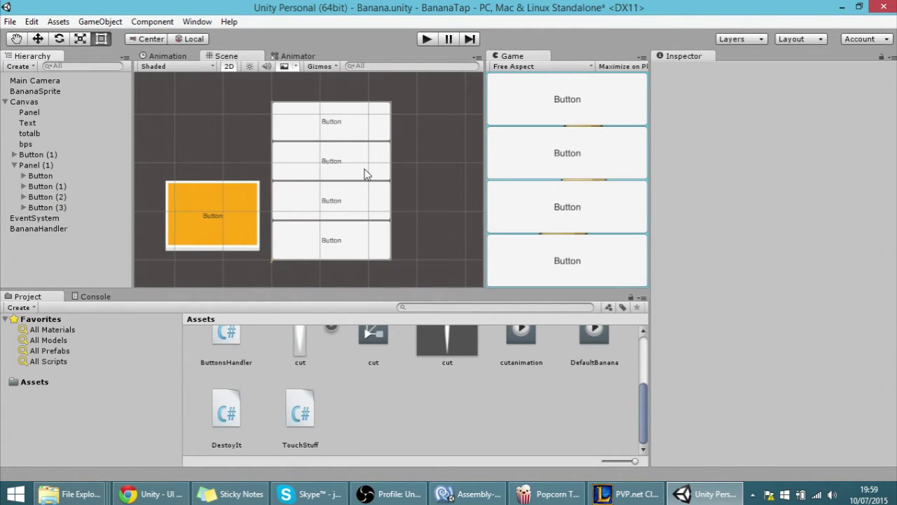
{"action": "left_click", "coordinate": [45, 166]}
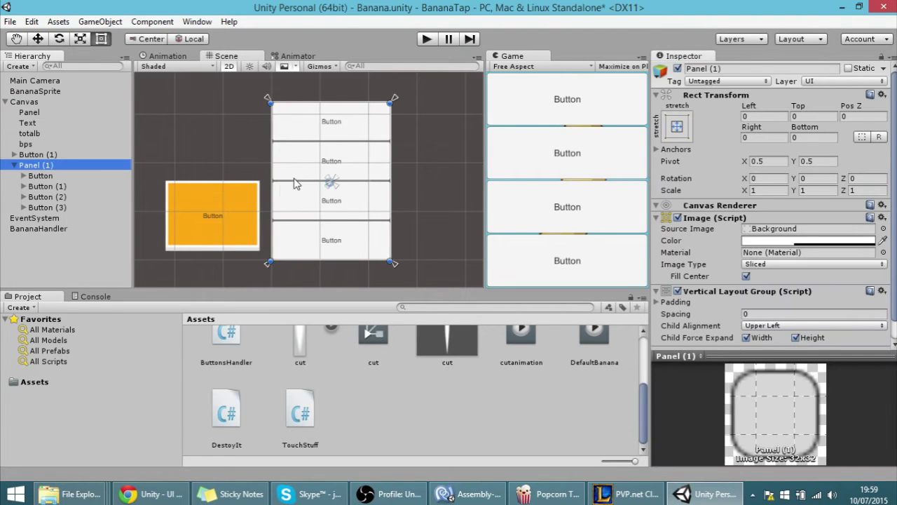
Step: Duplicate Button (1), then undo the new duplicates
{"action": "left_click", "coordinate": [69, 183]}
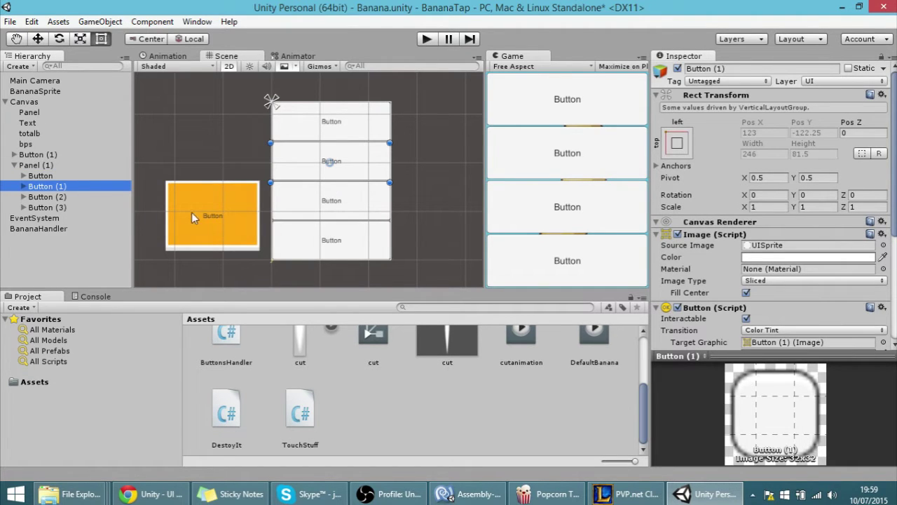
{"action": "key", "text": "ctrl+d"}
{"action": "key", "text": "ctrl+d"}
{"action": "key", "text": "ctrl+d"}
{"action": "key", "text": "ctrl+d"}
{"action": "key", "text": "ctrl+d"}
{"action": "key", "text": "ctrl+d"}
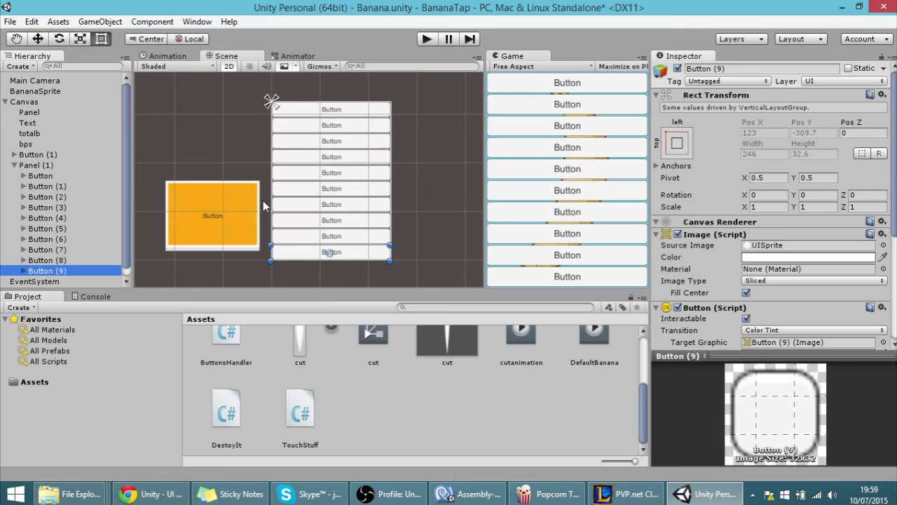
{"action": "scroll", "coordinate": [312, 181], "scroll_direction": "up", "scroll_amount": 1}
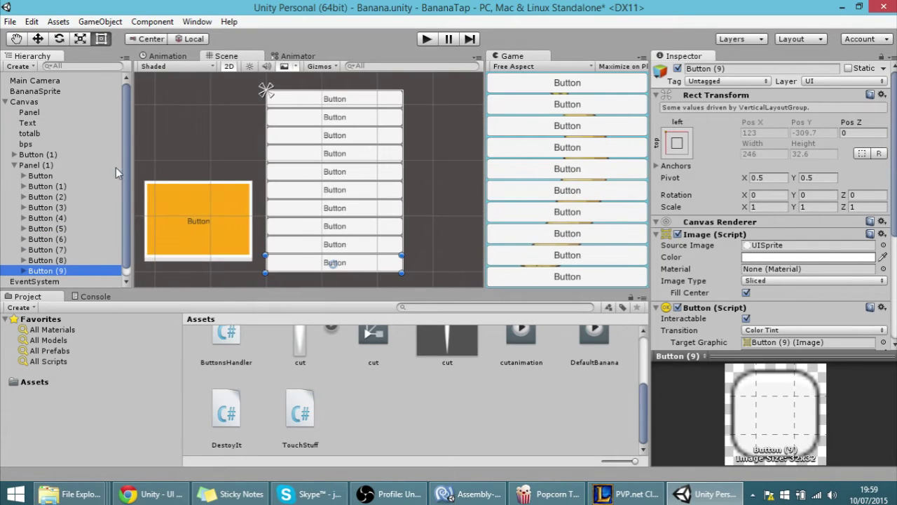
{"action": "key", "text": "ctrl+z"}
{"action": "key", "text": "ctrl+z"}
{"action": "key", "text": "ctrl+z"}
{"action": "key", "text": "ctrl+z"}
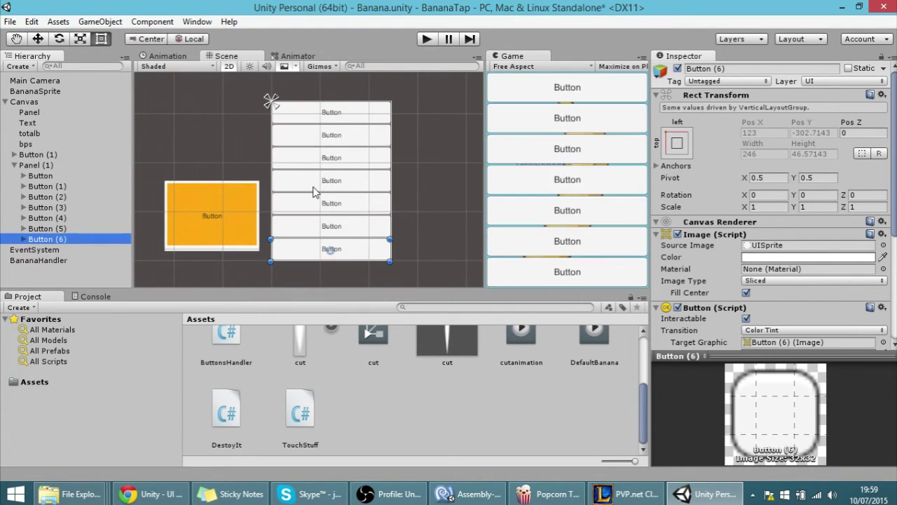
{"action": "key", "text": "ctrl+z"}
{"action": "key", "text": "ctrl+z"}
{"action": "key", "text": "ctrl+z"}
{"action": "key", "text": "ctrl+z"}
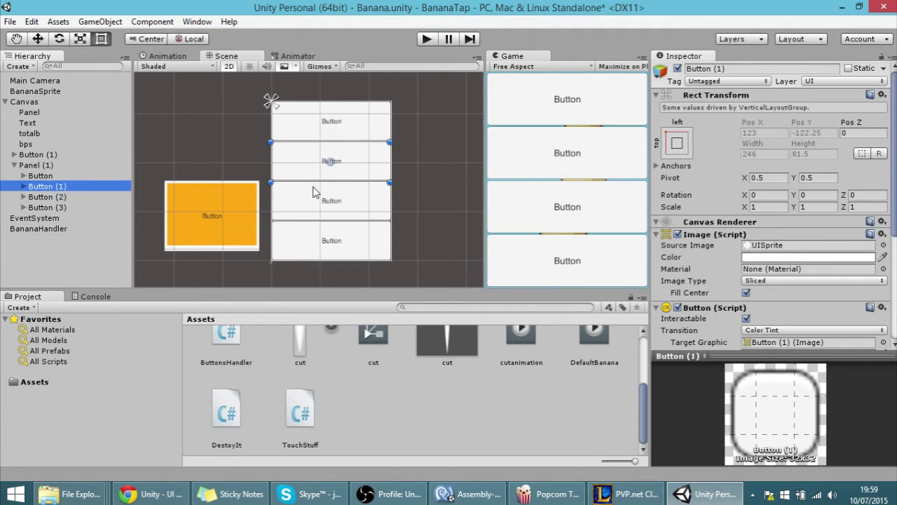
Step: Undo down to a single Button (1) and add a Layout Element to it
{"action": "key", "text": "ctrl+z"}
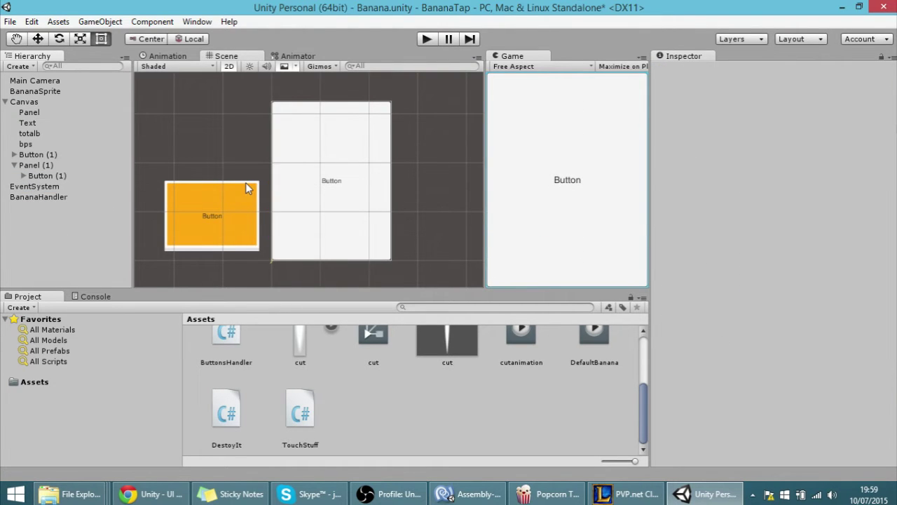
{"action": "left_click", "coordinate": [63, 176]}
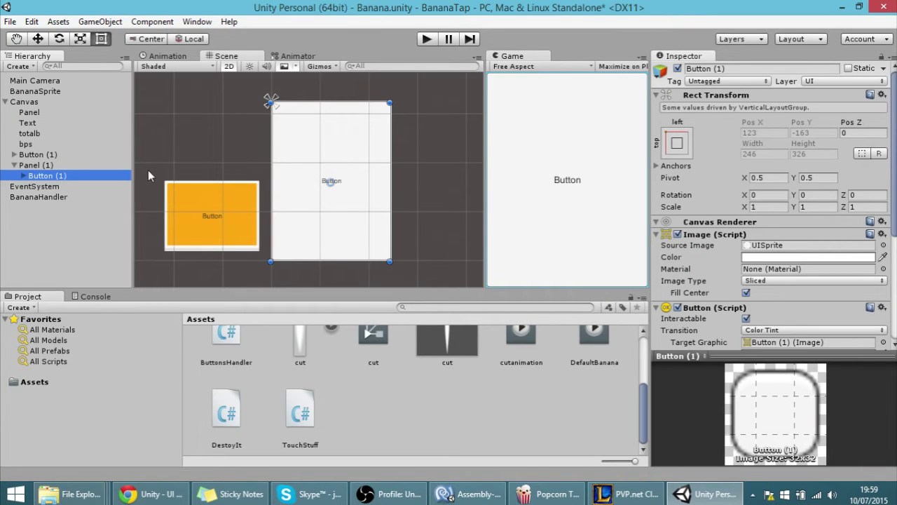
{"action": "scroll", "coordinate": [694, 238], "scroll_direction": "down", "scroll_amount": 5}
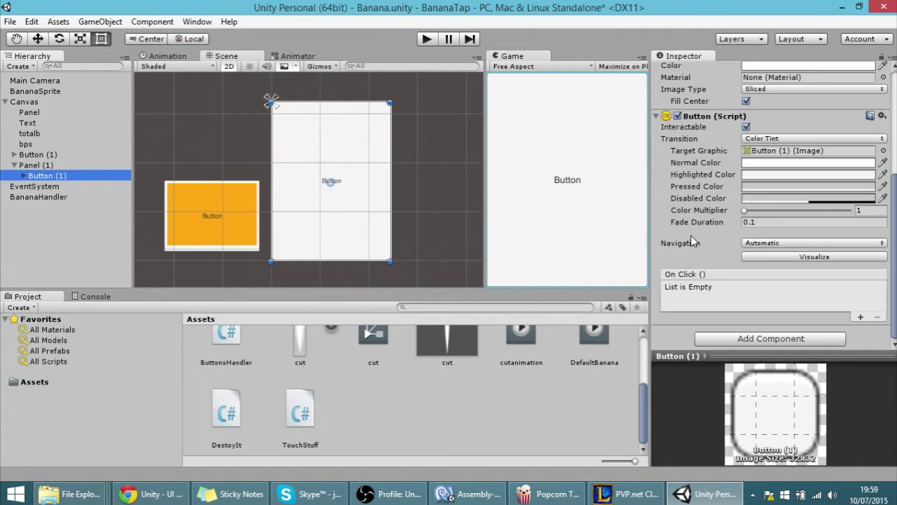
{"action": "left_click", "coordinate": [754, 339]}
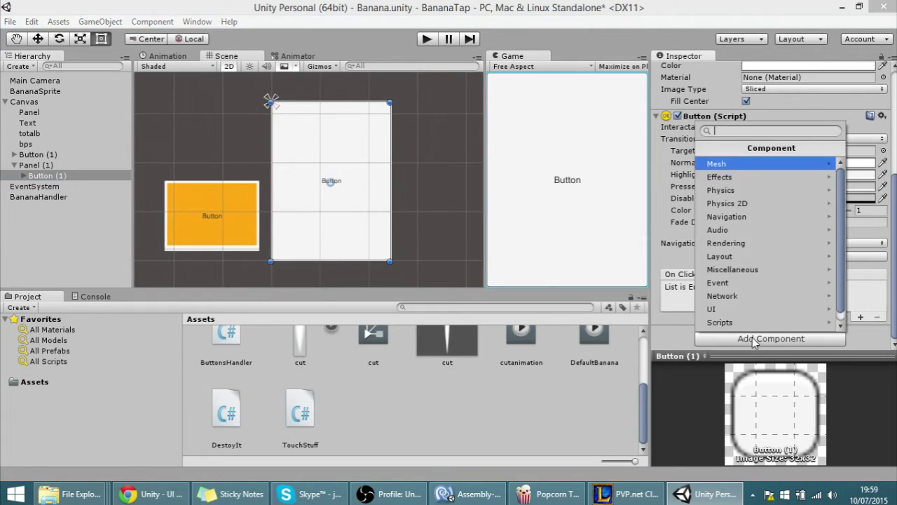
{"action": "left_click", "coordinate": [722, 256]}
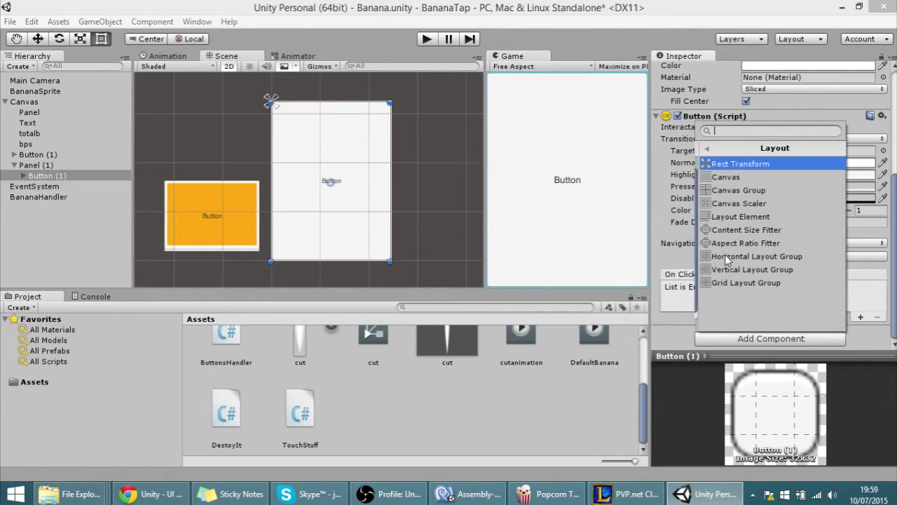
{"action": "left_click", "coordinate": [750, 217]}
{"action": "scroll", "coordinate": [756, 221], "scroll_direction": "down", "scroll_amount": 3}
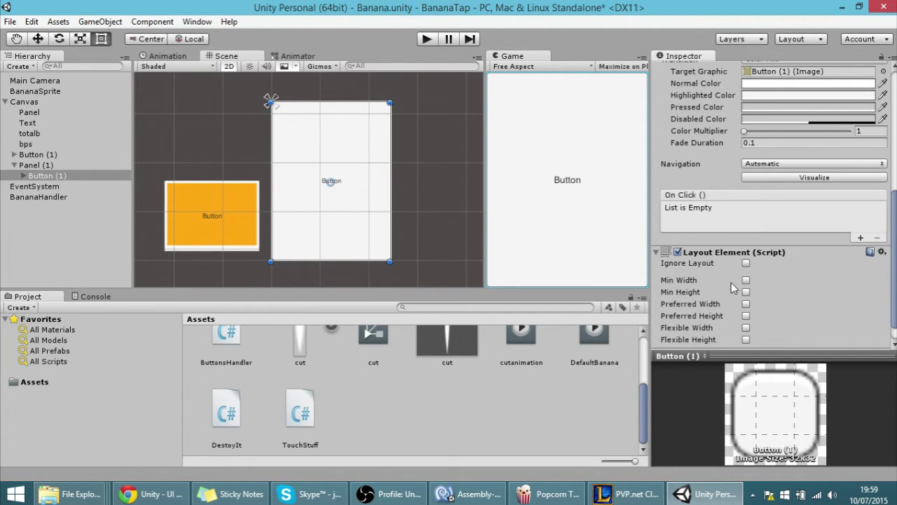
{"action": "scroll", "coordinate": [747, 309], "scroll_direction": "down", "scroll_amount": 1}
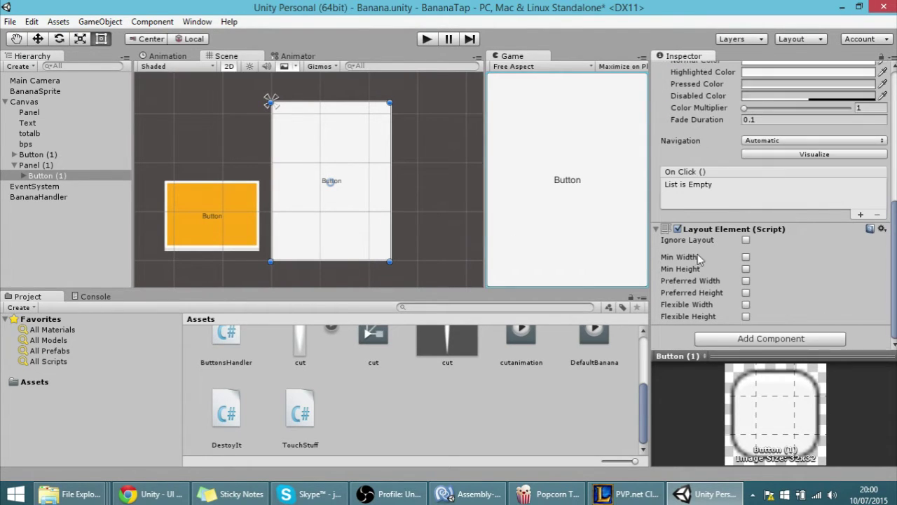
{"action": "scroll", "coordinate": [713, 277], "scroll_direction": "up", "scroll_amount": 2}
{"action": "scroll", "coordinate": [713, 276], "scroll_direction": "down", "scroll_amount": 2}
Step: Enable Preferred Height on Button (1)'s Layout Element and set it to 100
{"action": "left_click", "coordinate": [746, 292]}
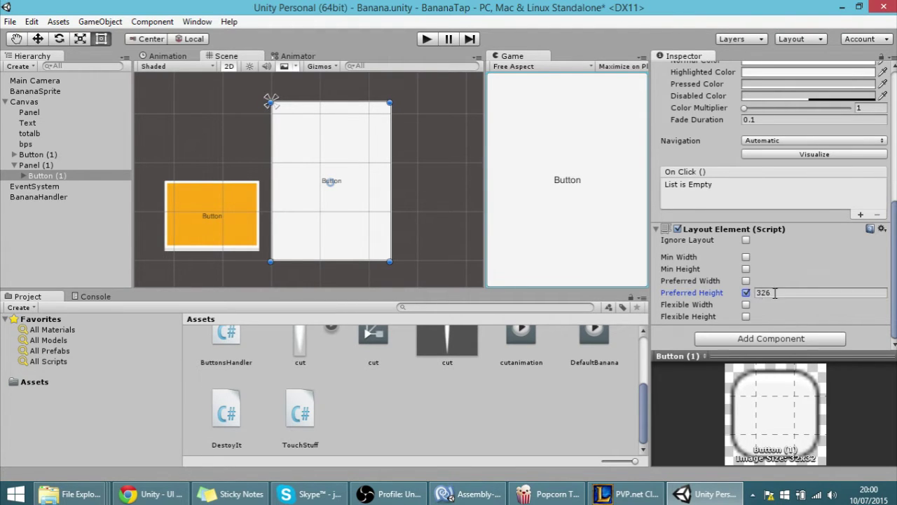
{"action": "left_click", "coordinate": [775, 293]}
{"action": "type", "text": "100"}
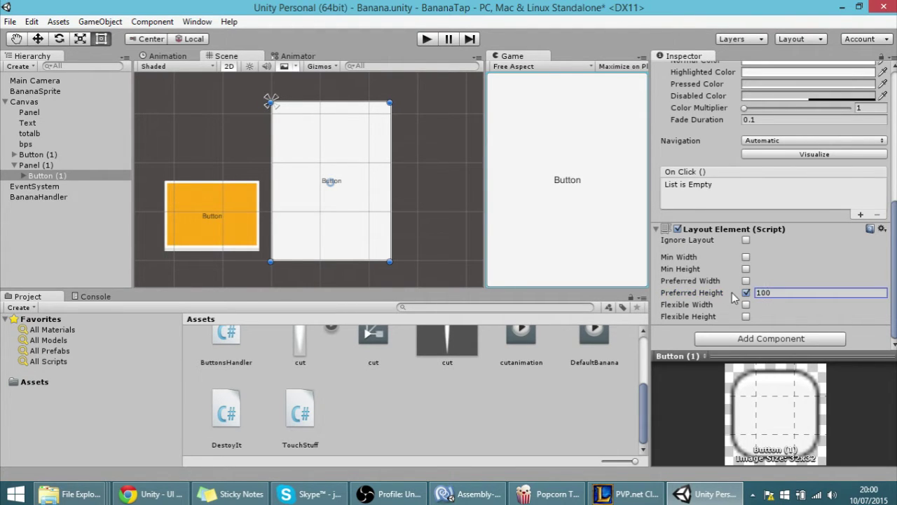
{"action": "left_click", "coordinate": [37, 164]}
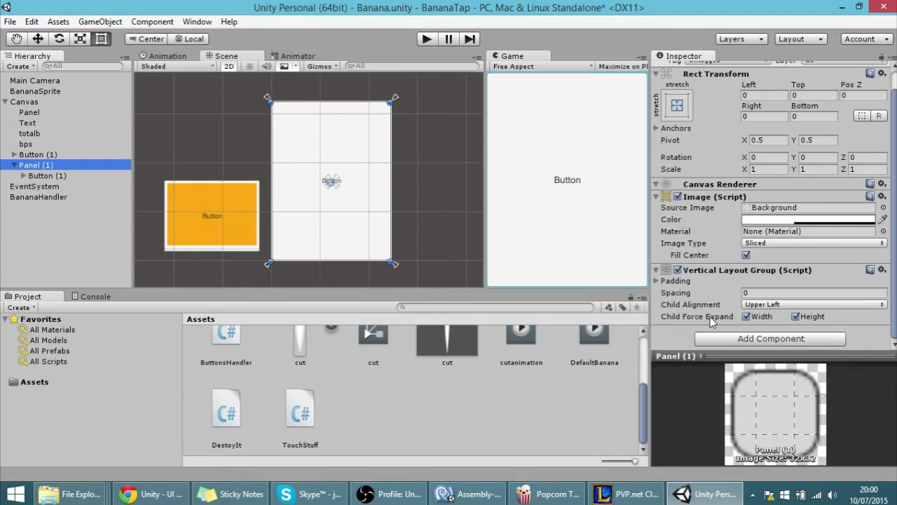
Step: Untick Child Force Expand Height on Panel (1)'s Vertical Layout Group
{"action": "left_click", "coordinate": [795, 316]}
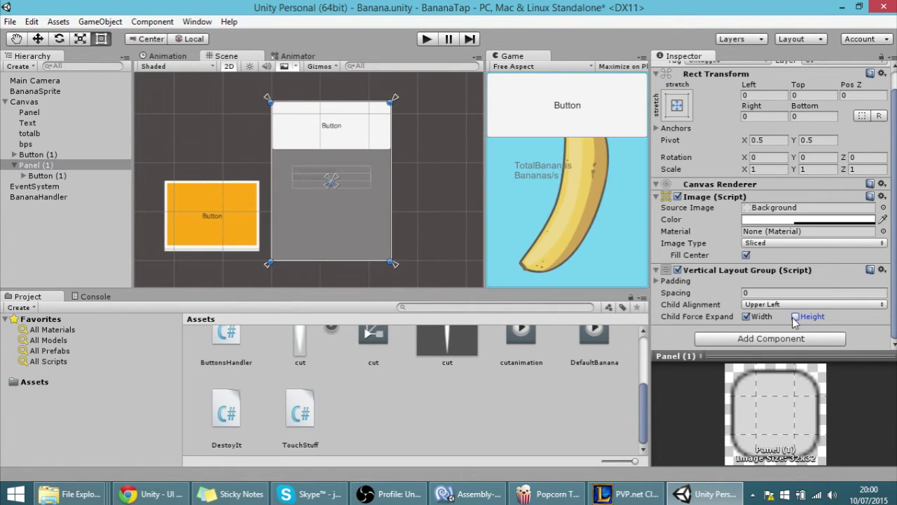
{"action": "left_click", "coordinate": [46, 175]}
{"action": "scroll", "coordinate": [675, 254], "scroll_direction": "down", "scroll_amount": 10}
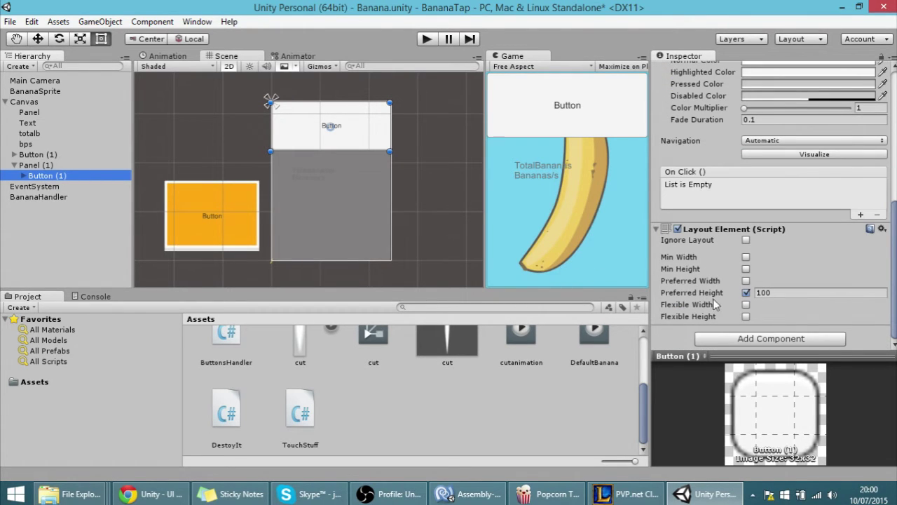
Step: Duplicate Button (1) four times, then delete two of the copies
{"action": "key", "text": "ctrl+d"}
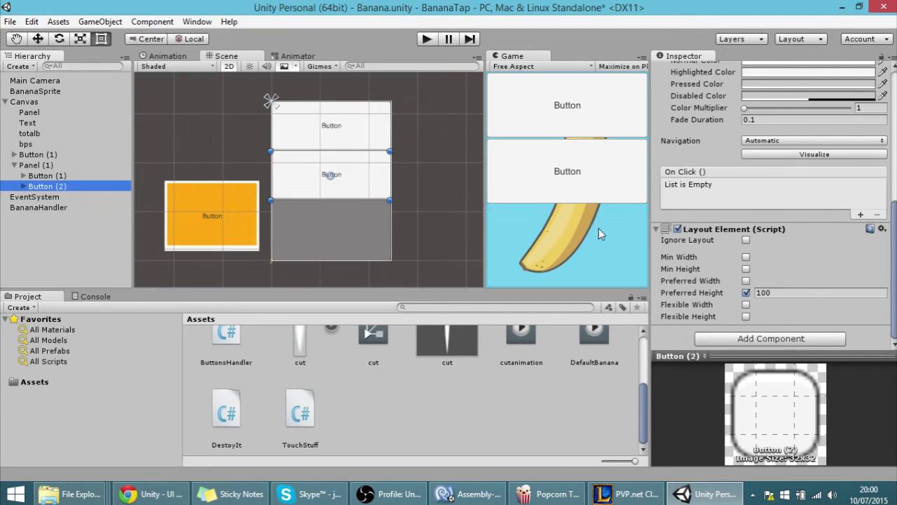
{"action": "key", "text": "ctrl+d"}
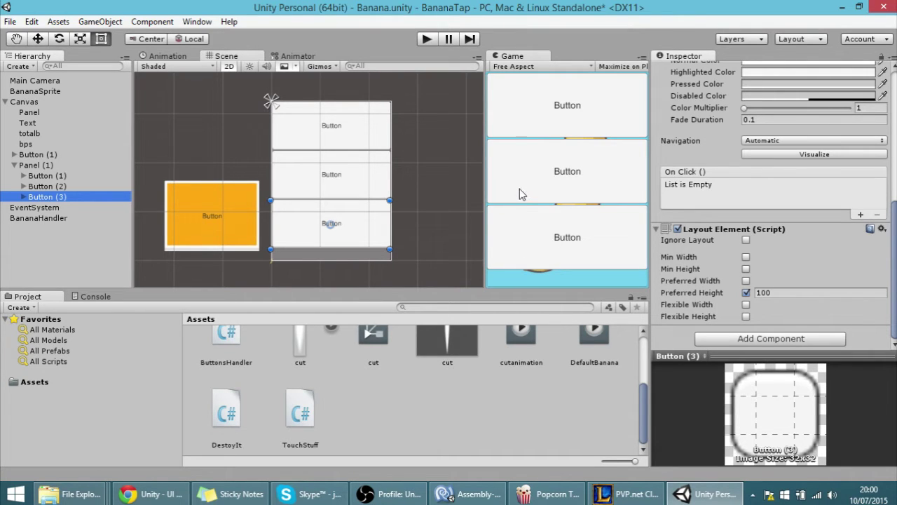
{"action": "key", "text": "ctrl+d"}
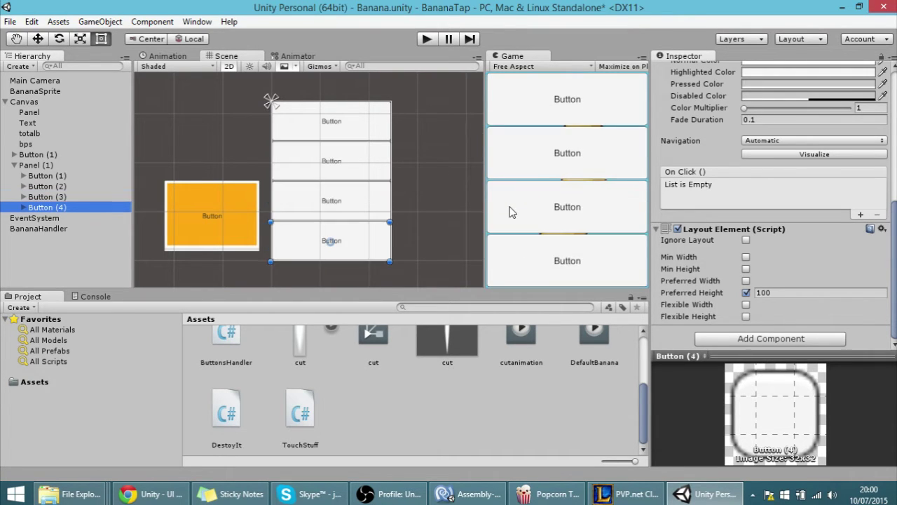
{"action": "key", "text": "ctrl+d"}
{"action": "key", "text": "ctrl+d"}
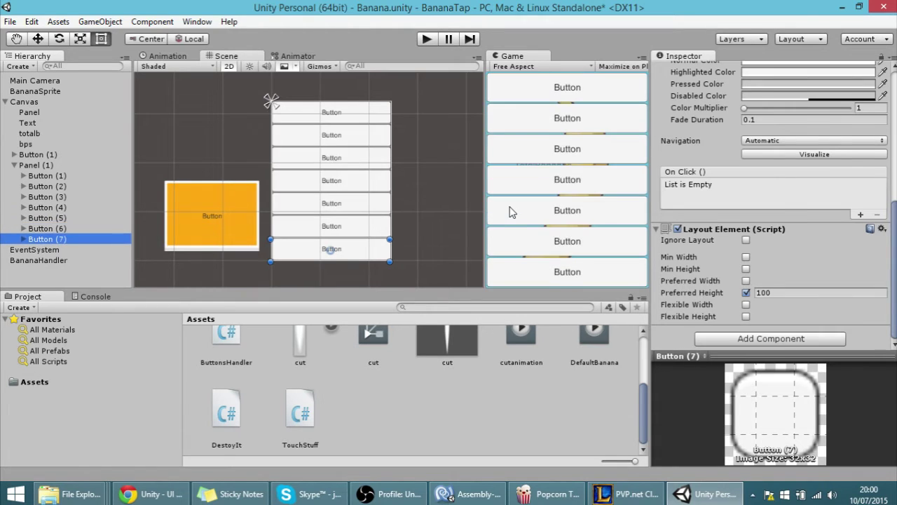
{"action": "key", "text": "Delete"}
{"action": "key", "text": "Delete"}
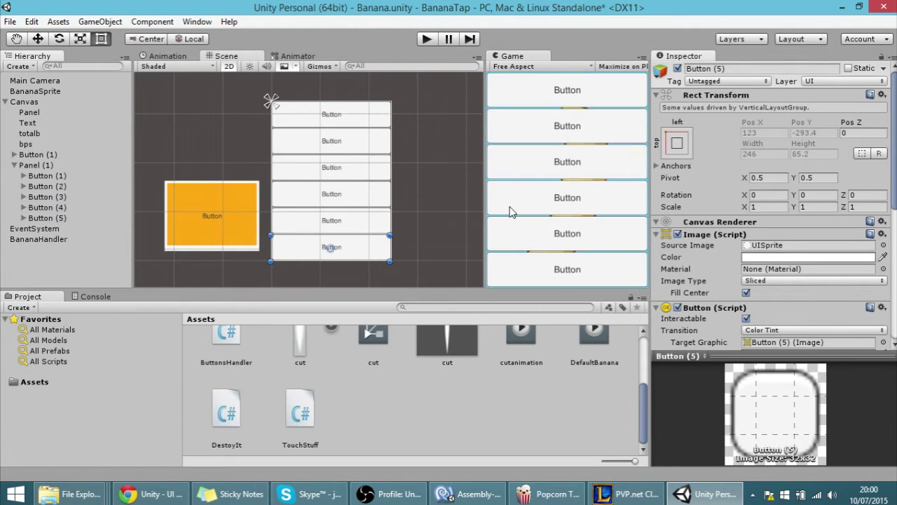
{"action": "key", "text": "Delete"}
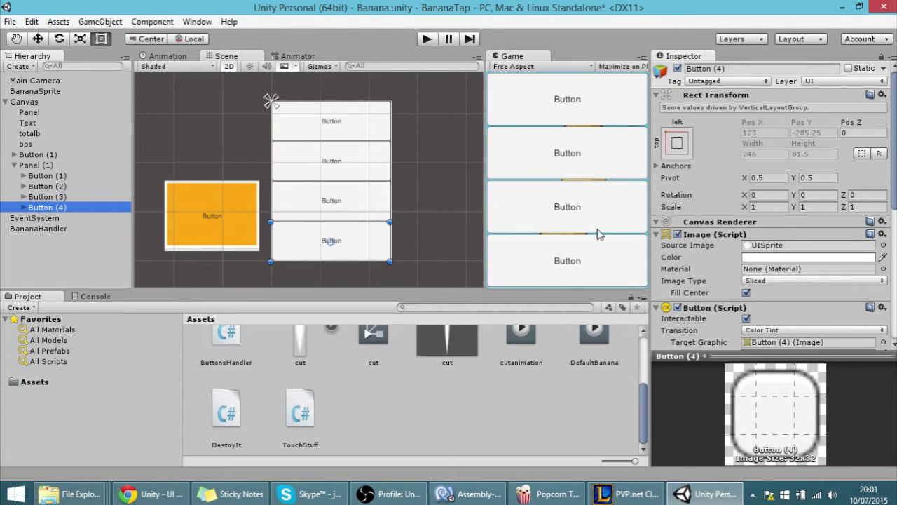
{"action": "scroll", "coordinate": [712, 275], "scroll_direction": "down", "scroll_amount": 5}
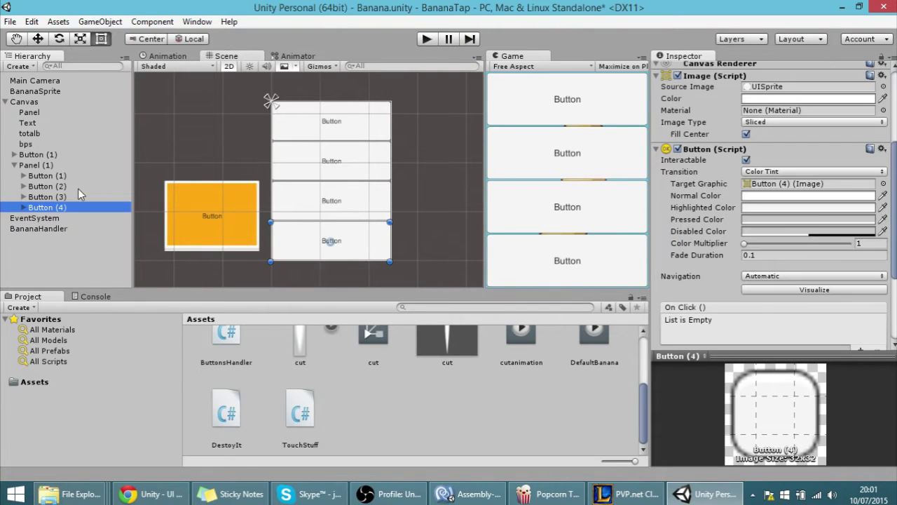
Step: Delete the two extra buttons so only Button (1) remains in Panel (1)
{"action": "left_click", "coordinate": [75, 185]}
{"action": "key", "text": "Delete"}
{"action": "left_click", "coordinate": [73, 187]}
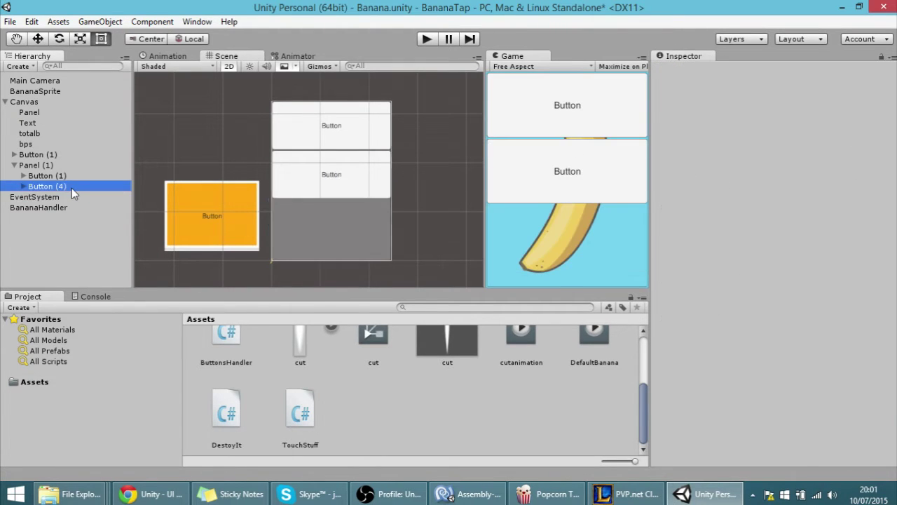
{"action": "key", "text": "Delete"}
Step: Enable Min Height on Button (1)'s Layout Element and set it to 80
{"action": "left_click", "coordinate": [61, 175]}
{"action": "scroll", "coordinate": [727, 295], "scroll_direction": "down", "scroll_amount": 10}
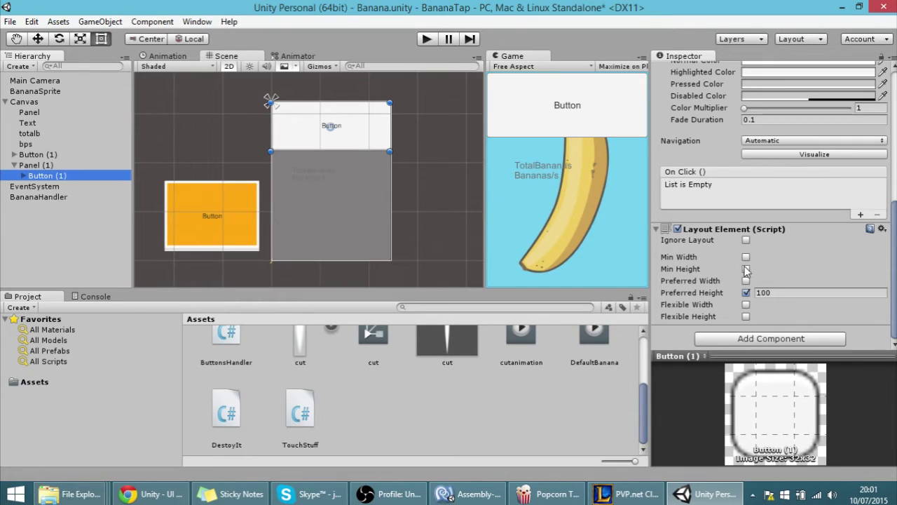
{"action": "left_click", "coordinate": [746, 269]}
{"action": "left_click", "coordinate": [694, 272]}
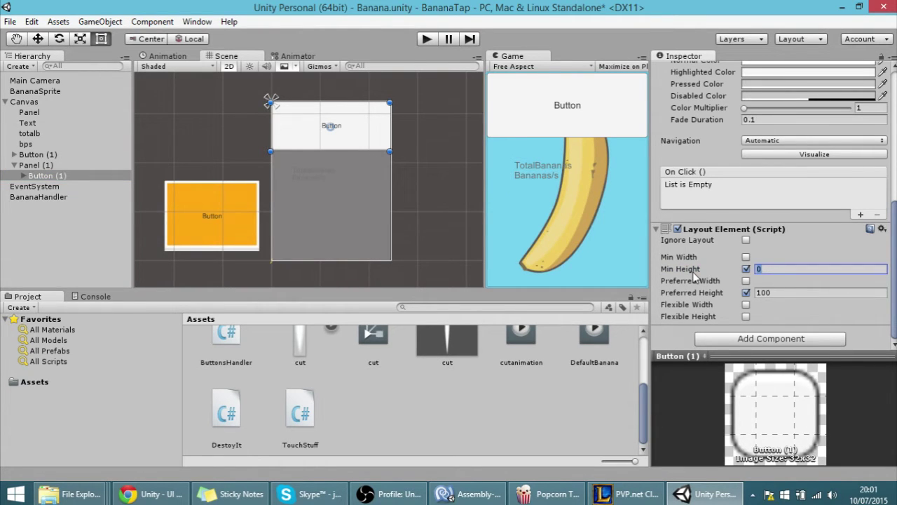
{"action": "key", "text": "BackSpace"}
Step: Duplicate Button (1) until Button (8) exists
{"action": "left_click", "coordinate": [75, 176]}
{"action": "key", "text": "ctrl+d"}
{"action": "key", "text": "ctrl+d"}
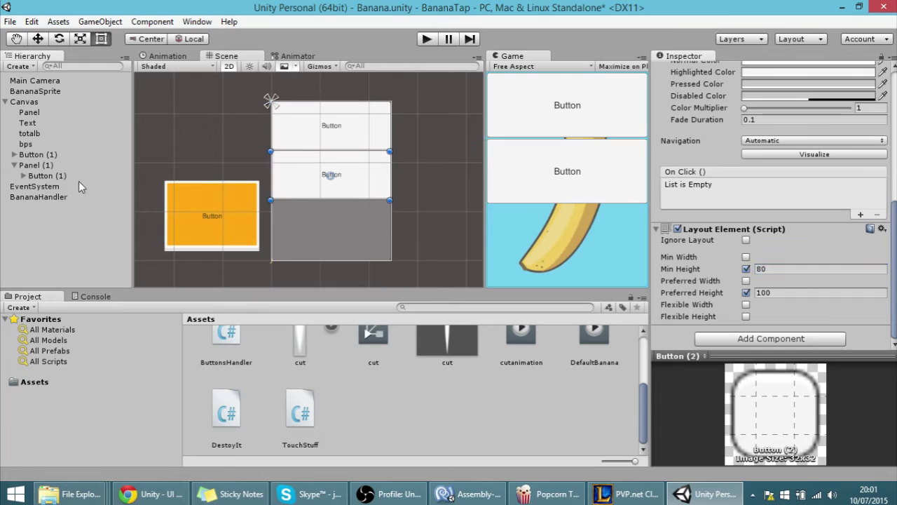
{"action": "key", "text": "ctrl+d"}
{"action": "key", "text": "ctrl+d"}
{"action": "key", "text": "ctrl+d"}
{"action": "key", "text": "ctrl+d"}
{"action": "key", "text": "ctrl+d"}
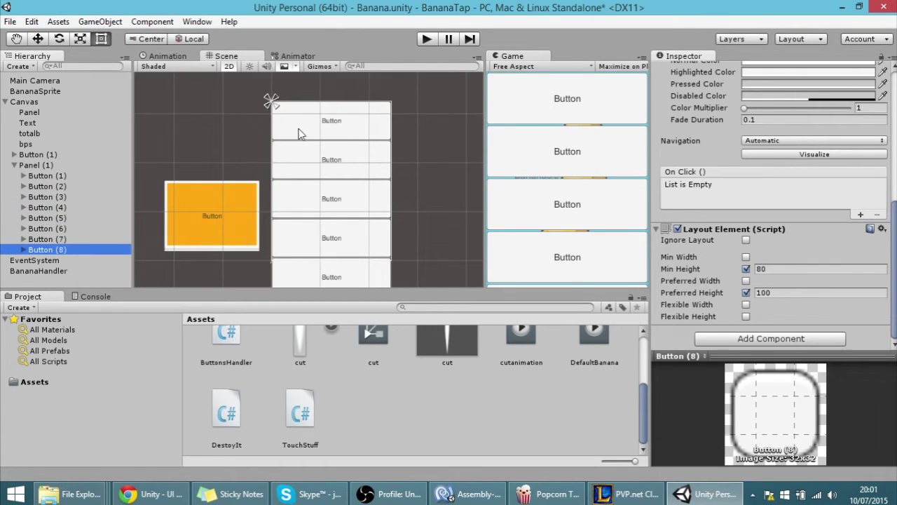
Step: Frame Panel (1)'s button column and inspect its layout and a button's settings
{"action": "middle_click_drag", "start_coordinate": [305, 213], "coordinate": [335, 218]}
{"action": "scroll", "coordinate": [336, 155], "scroll_direction": "down", "scroll_amount": 3}
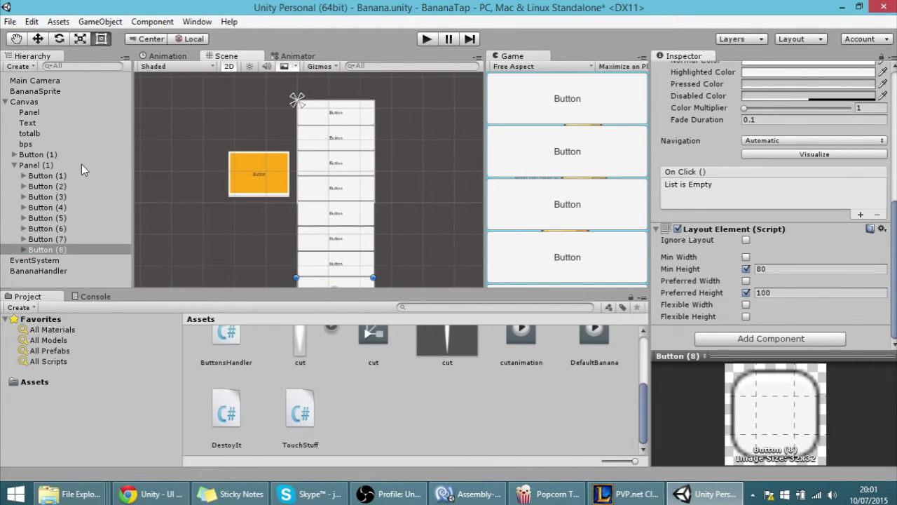
{"action": "left_click", "coordinate": [54, 167]}
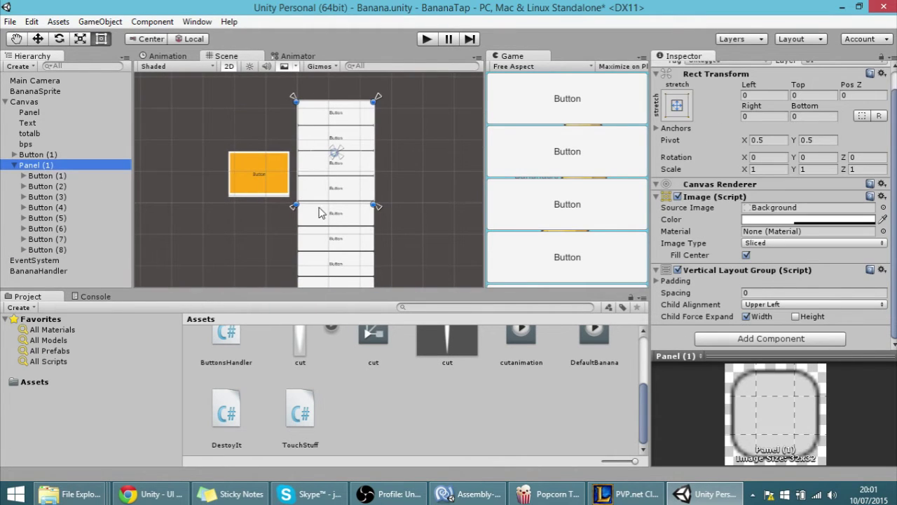
{"action": "mouse_move", "coordinate": [319, 212]}
{"action": "middle_mouse_down"}
{"action": "mouse_move", "coordinate": [320, 196]}
{"action": "mouse_move", "coordinate": [307, 213]}
{"action": "middle_mouse_up"}
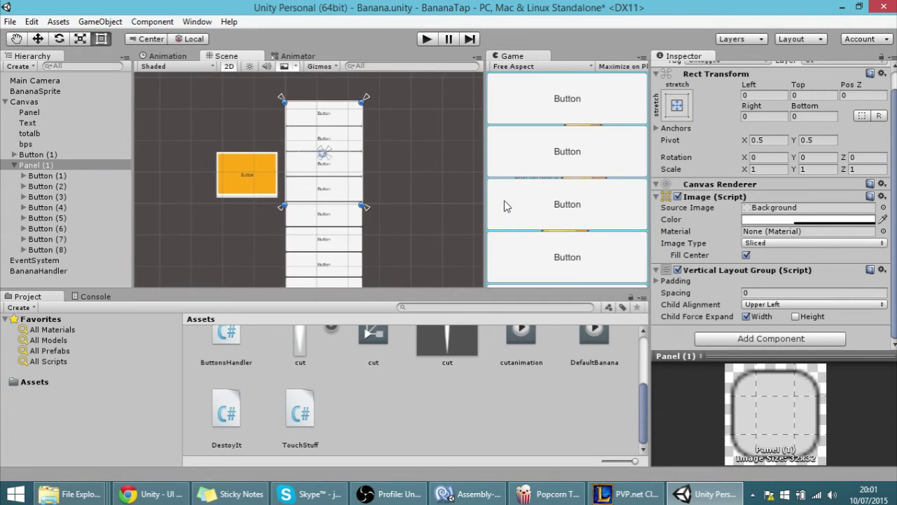
{"action": "scroll", "coordinate": [453, 208], "scroll_direction": "up", "scroll_amount": 3}
{"action": "scroll", "coordinate": [347, 185], "scroll_direction": "down", "scroll_amount": 3}
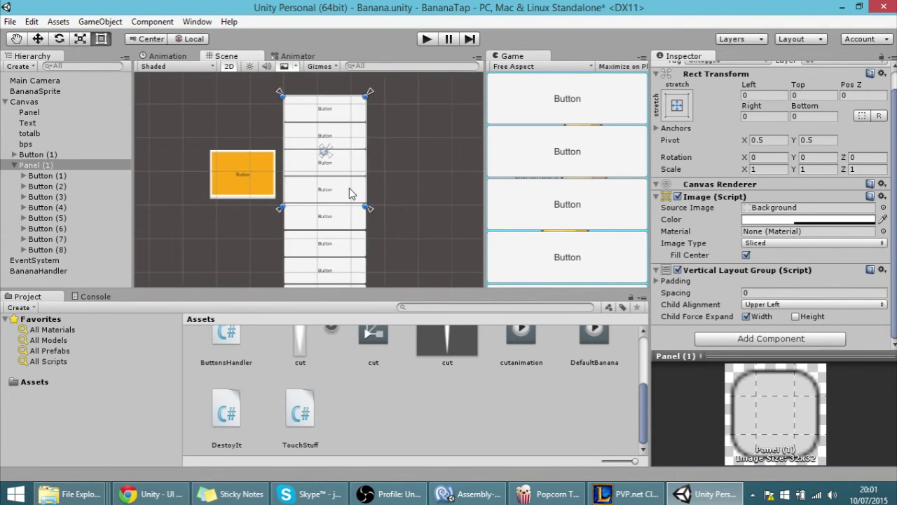
{"action": "scroll", "coordinate": [316, 182], "scroll_direction": "up", "scroll_amount": 2}
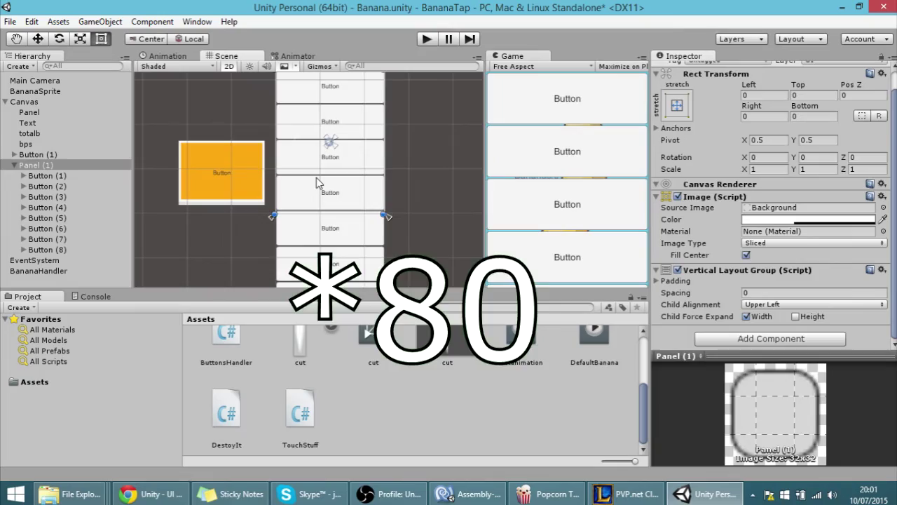
{"action": "left_click", "coordinate": [316, 177]}
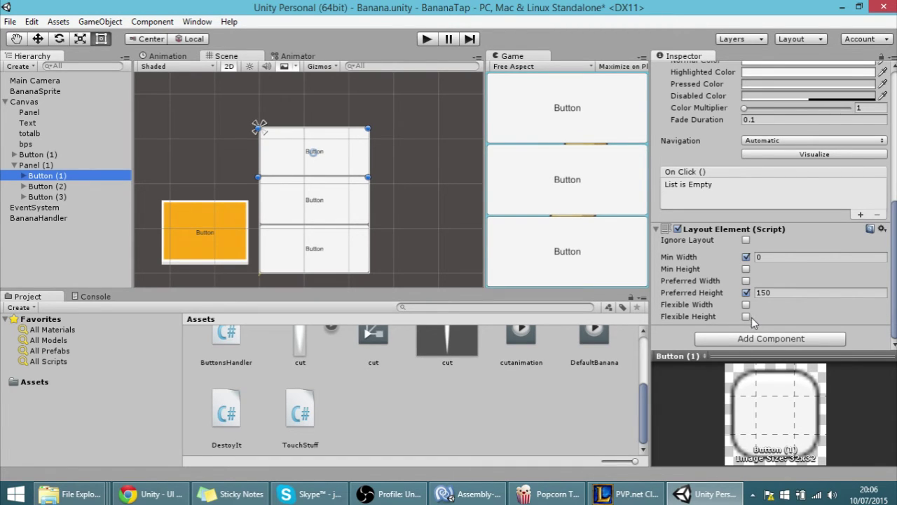
Step: Enable Flexible Height on Button (1)'s Layout Element and frame the button
{"action": "left_click", "coordinate": [745, 316]}
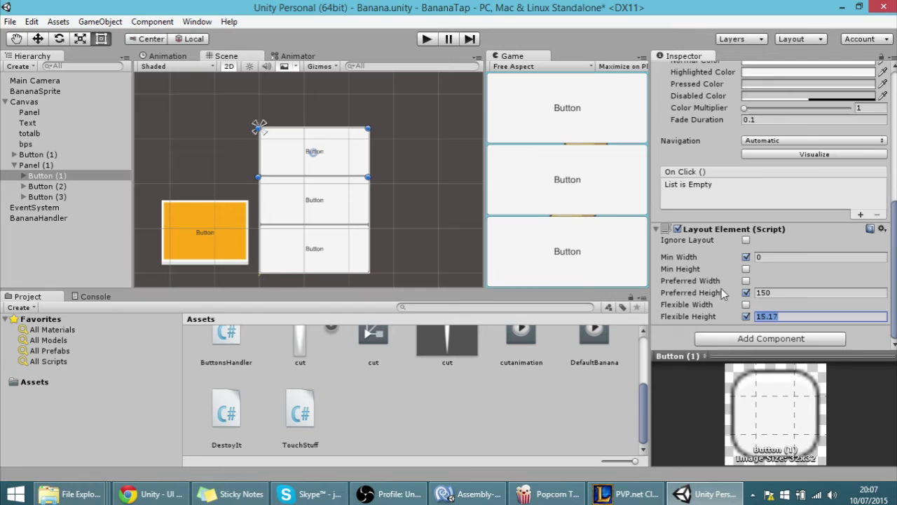
{"action": "double_click", "coordinate": [47, 176]}
{"action": "scroll", "coordinate": [824, 241], "scroll_direction": "down", "scroll_amount": 2}
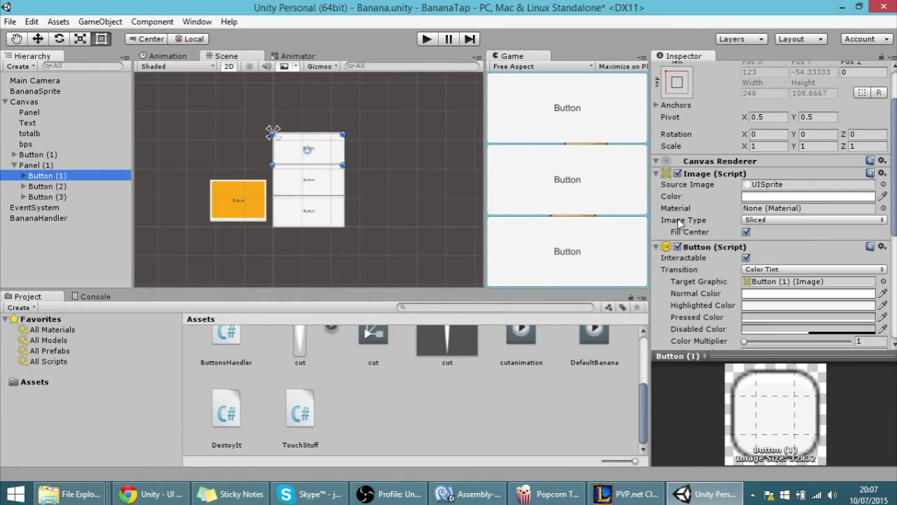
{"action": "scroll", "coordinate": [353, 219], "scroll_direction": "up", "scroll_amount": 5}
Step: Duplicate to add Button (4) and Button (5), giving Button (5) Flexible Height 17.64
{"action": "key", "text": "ctrl+d"}
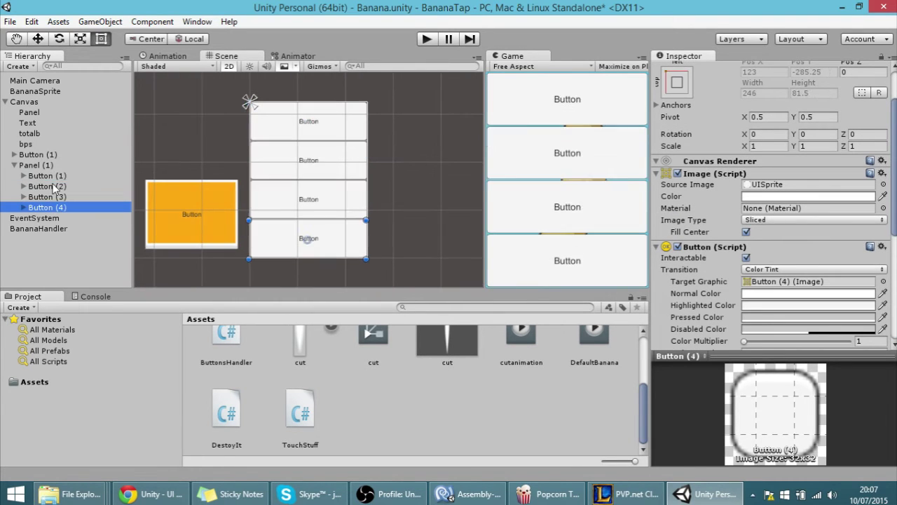
{"action": "key", "text": "ctrl+d"}
{"action": "scroll", "coordinate": [756, 326], "scroll_direction": "down", "scroll_amount": 10}
{"action": "left_click_drag", "start_coordinate": [782, 330], "coordinate": [813, 332]}
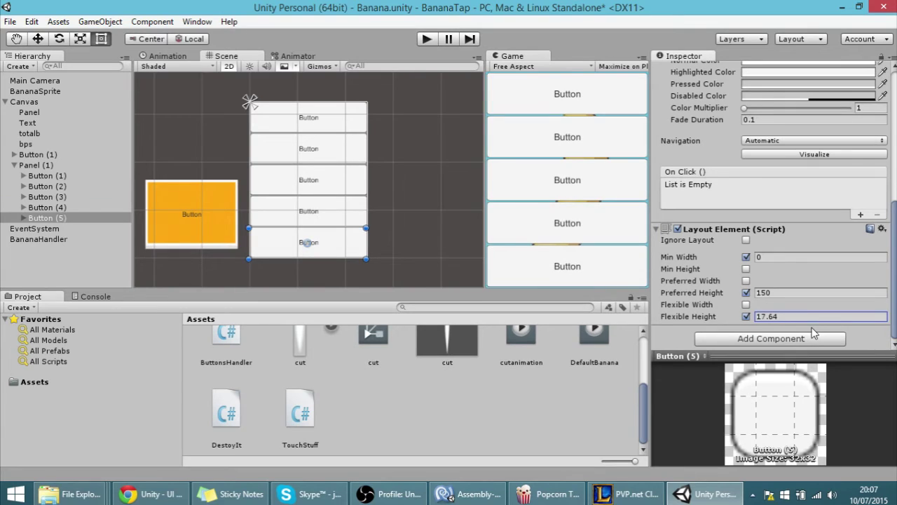
{"action": "left_click", "coordinate": [790, 296]}
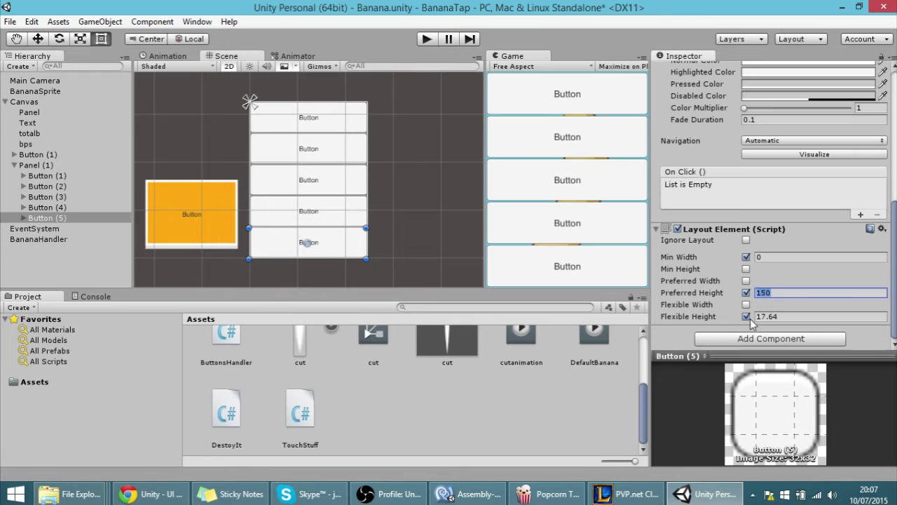
{"action": "left_click", "coordinate": [45, 187]}
Step: Delete Button (2) through Button (5), leaving only Button (1) in Panel (1)
{"action": "key", "text": "Delete"}
{"action": "left_click", "coordinate": [44, 186]}
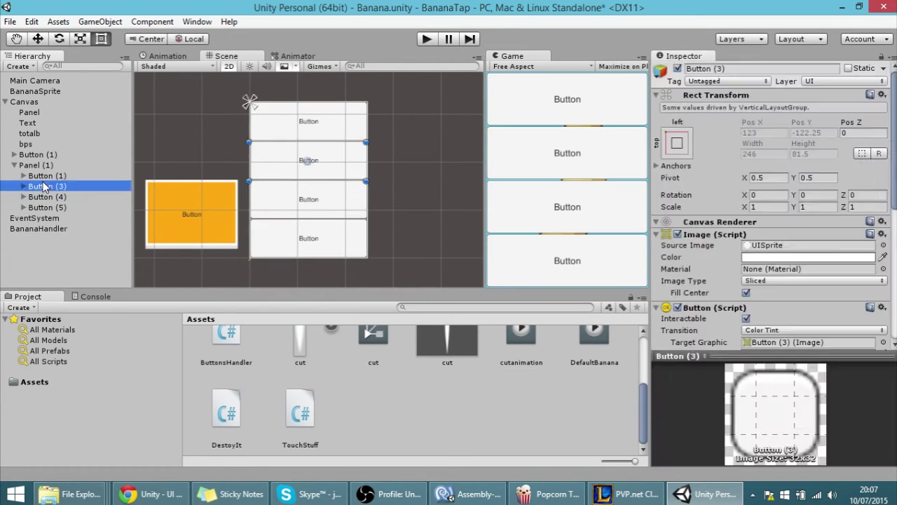
{"action": "key", "text": "Delete"}
{"action": "left_click", "coordinate": [43, 186]}
{"action": "key", "text": "Delete"}
{"action": "left_click", "coordinate": [43, 181]}
{"action": "left_click", "coordinate": [45, 184]}
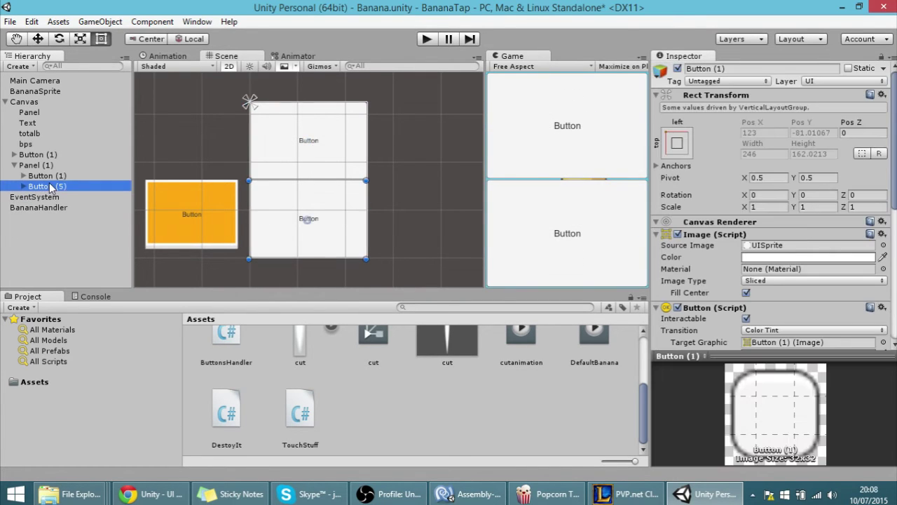
{"action": "key", "text": "Delete"}
{"action": "left_click", "coordinate": [49, 175]}
Step: Add a Layout > Content Size Fitter to Panel (1), with both fits left Unconstrained
{"action": "left_click", "coordinate": [42, 165]}
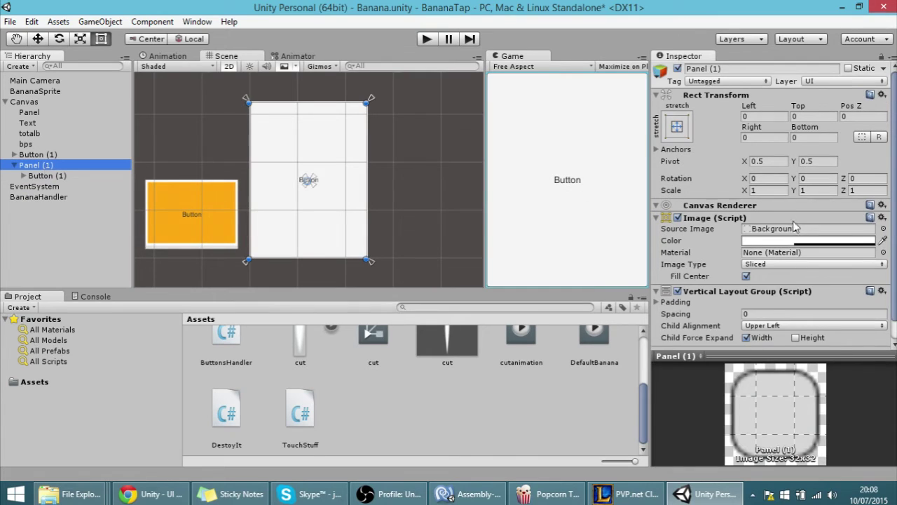
{"action": "scroll", "coordinate": [796, 227], "scroll_direction": "down", "scroll_amount": 1}
{"action": "left_click", "coordinate": [751, 339]}
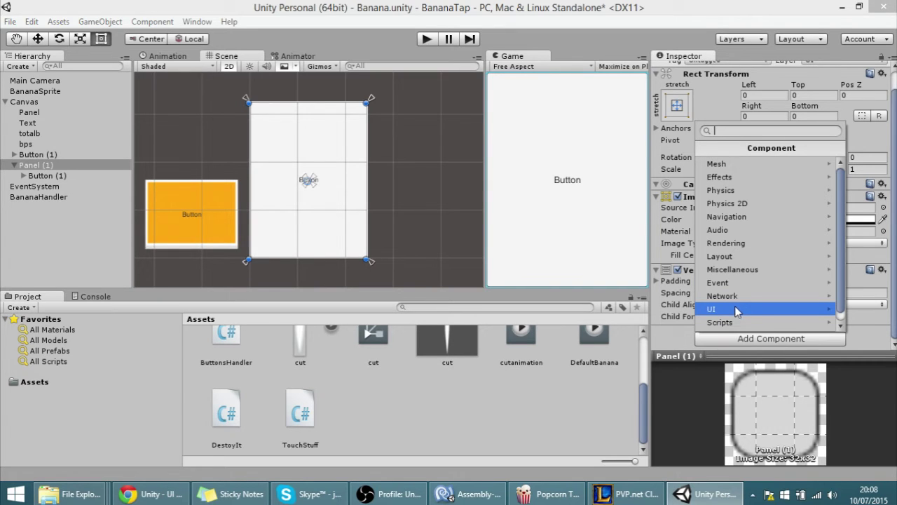
{"action": "left_click", "coordinate": [735, 256]}
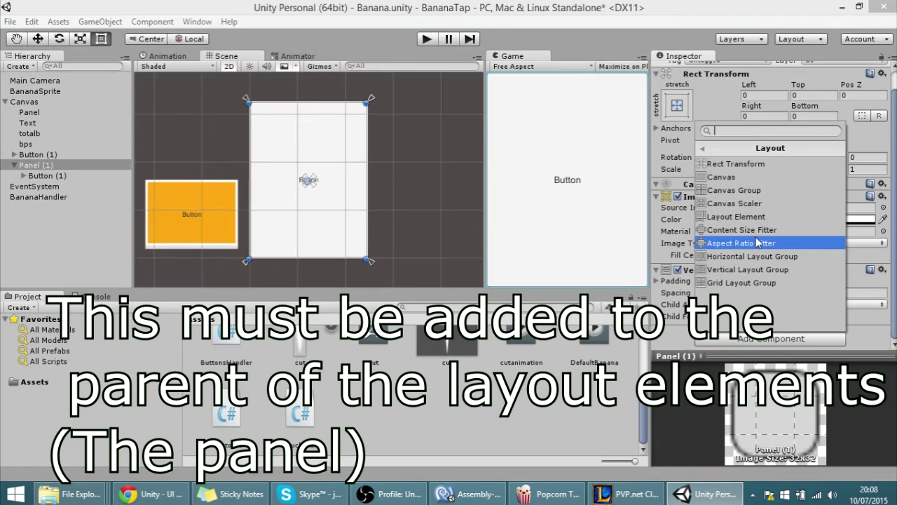
{"action": "left_click", "coordinate": [755, 230]}
{"action": "scroll", "coordinate": [780, 315], "scroll_direction": "down", "scroll_amount": 2}
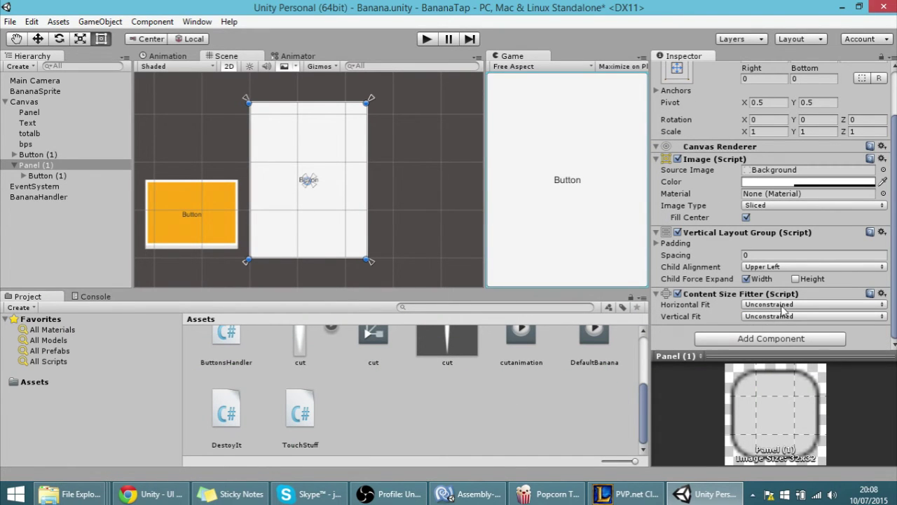
Step: Duplicate Button (1) with Ctrl+D until Panel (1) holds seven buttons
{"action": "left_click", "coordinate": [42, 175]}
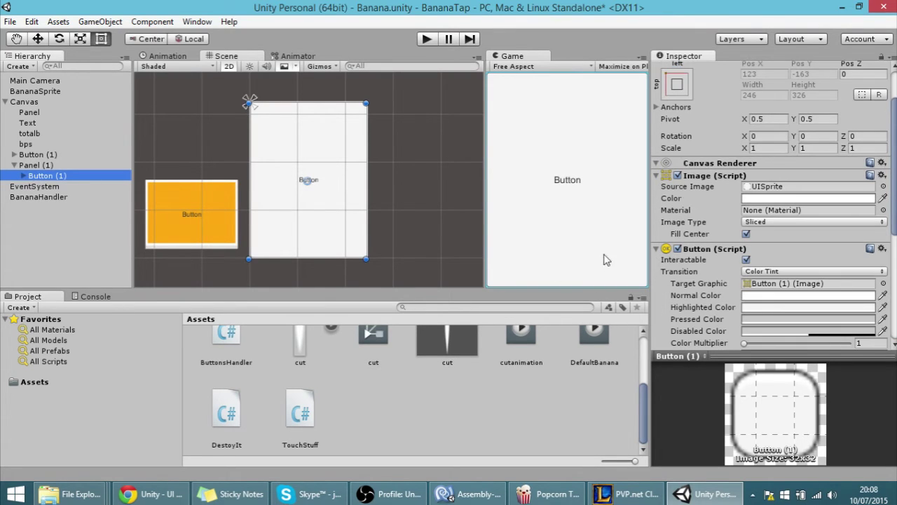
{"action": "scroll", "coordinate": [722, 269], "scroll_direction": "down", "scroll_amount": 5}
{"action": "scroll", "coordinate": [701, 260], "scroll_direction": "down", "scroll_amount": 4}
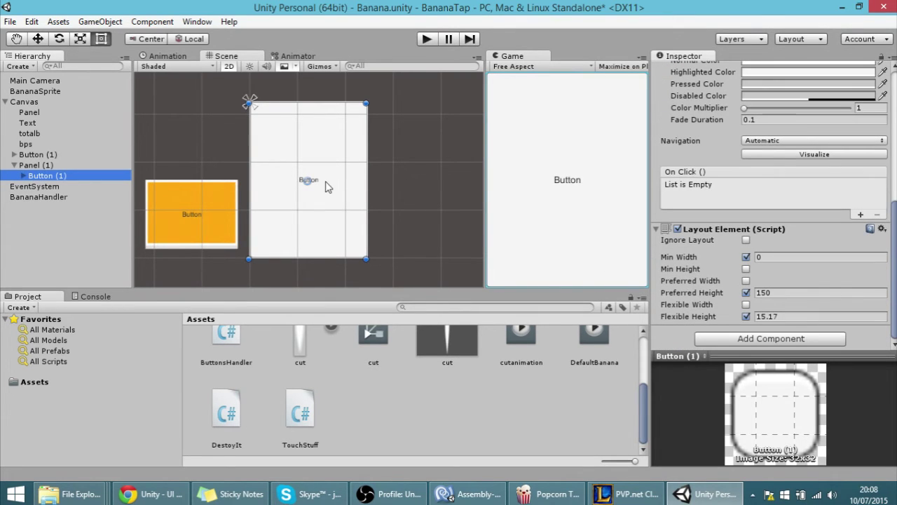
{"action": "key", "text": "ctrl+d"}
{"action": "key", "text": "ctrl+d"}
{"action": "key", "text": "ctrl+d"}
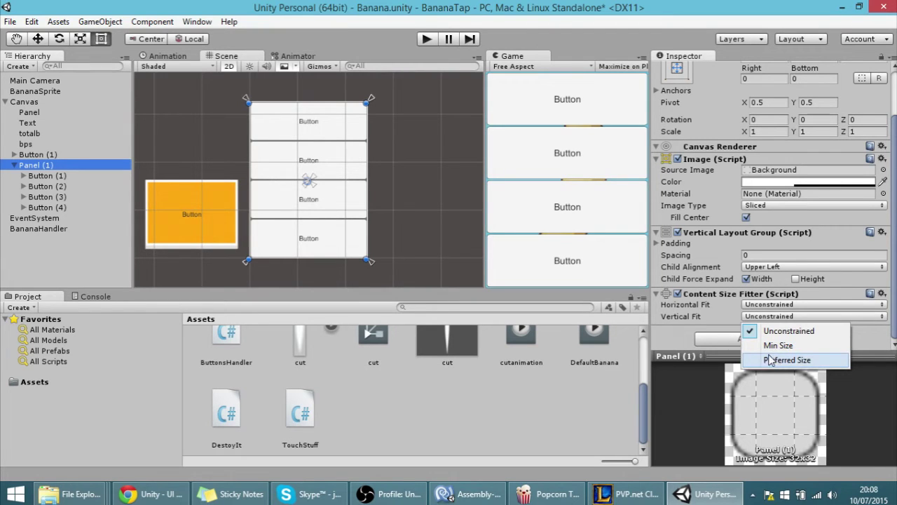
{"action": "left_click", "coordinate": [686, 340]}
{"action": "left_click", "coordinate": [47, 186]}
{"action": "scroll", "coordinate": [689, 250], "scroll_direction": "down", "scroll_amount": 10}
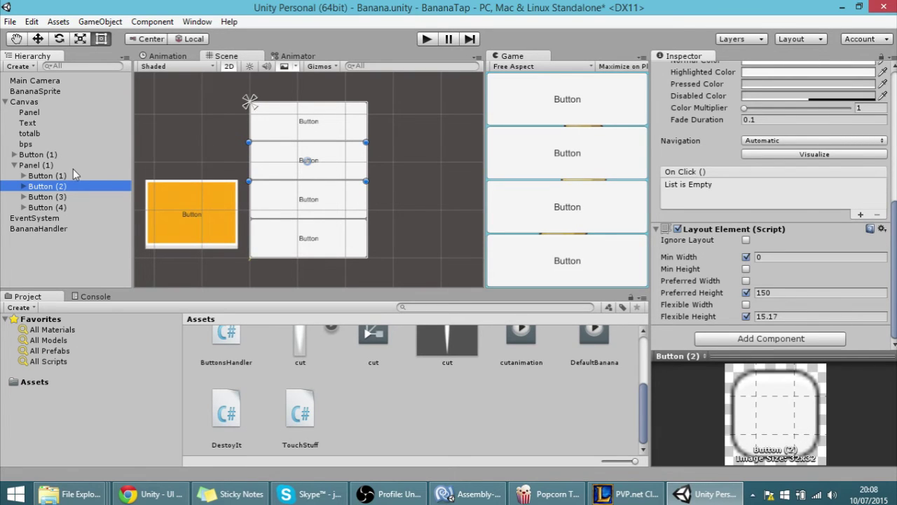
{"action": "left_click", "coordinate": [47, 165]}
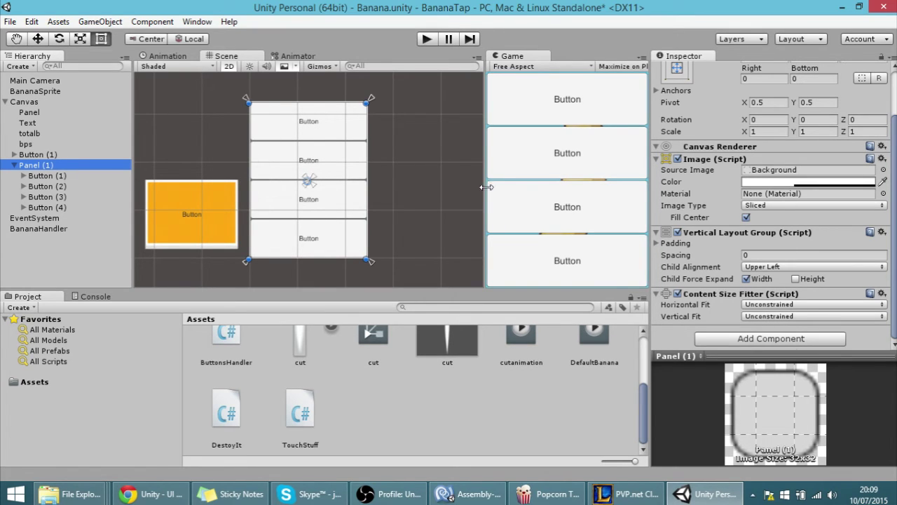
{"action": "key", "text": "Down"}
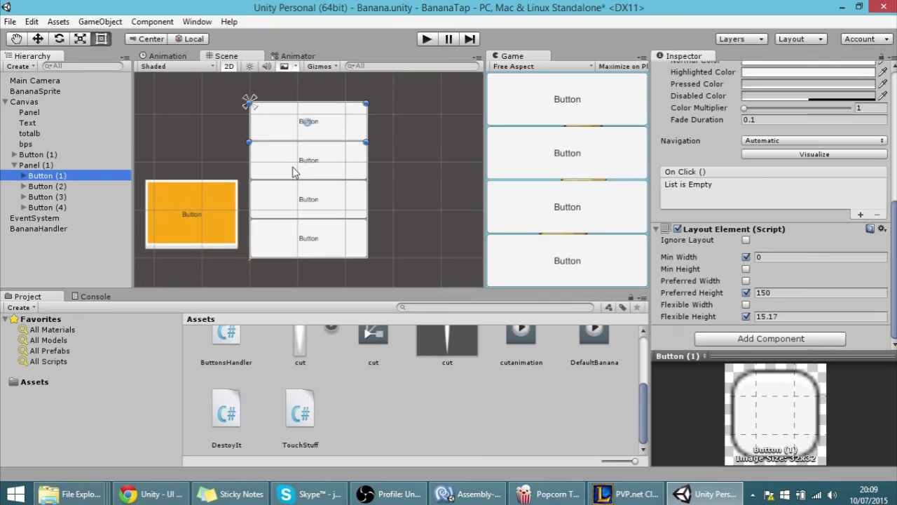
{"action": "key", "text": "ctrl+d"}
{"action": "key", "text": "ctrl+d"}
{"action": "key", "text": "ctrl+d"}
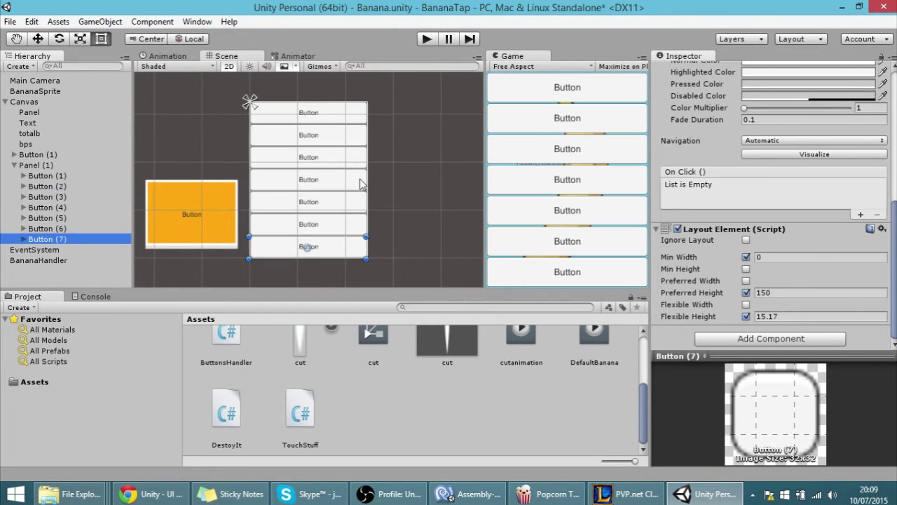
Step: Set Panel (1)'s Content Size Fitter Vertical Fit to Preferred Size
{"action": "left_click", "coordinate": [53, 164]}
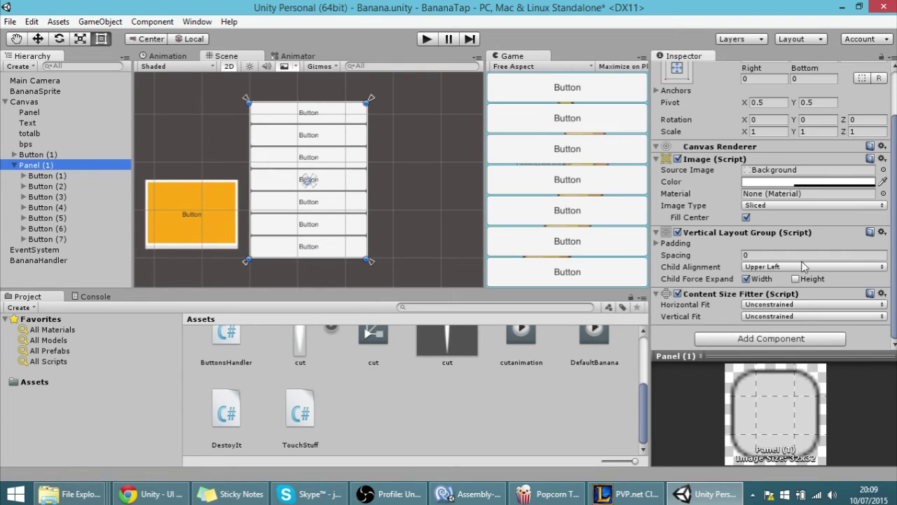
{"action": "left_click", "coordinate": [788, 316]}
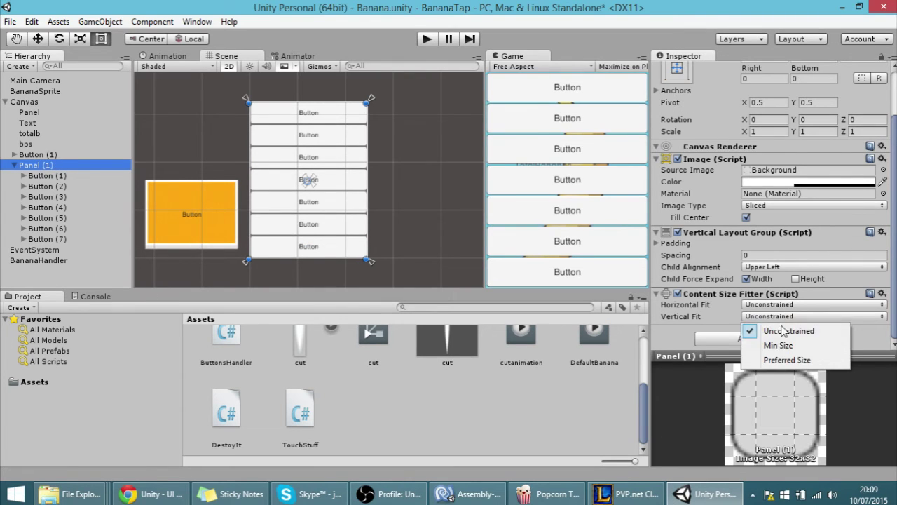
{"action": "left_click", "coordinate": [783, 360]}
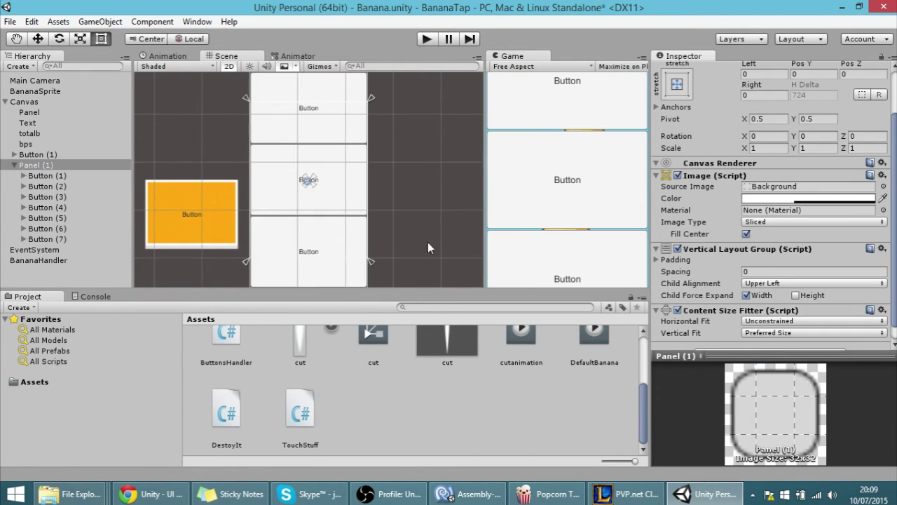
{"action": "scroll", "coordinate": [344, 184], "scroll_direction": "down", "scroll_amount": 5}
{"action": "scroll", "coordinate": [343, 183], "scroll_direction": "up", "scroll_amount": 3}
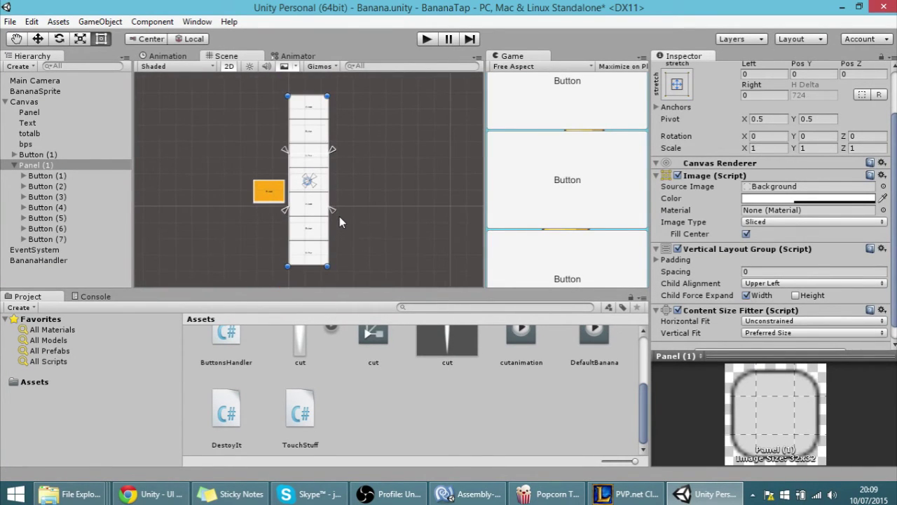
{"action": "scroll", "coordinate": [340, 219], "scroll_direction": "up", "scroll_amount": 4}
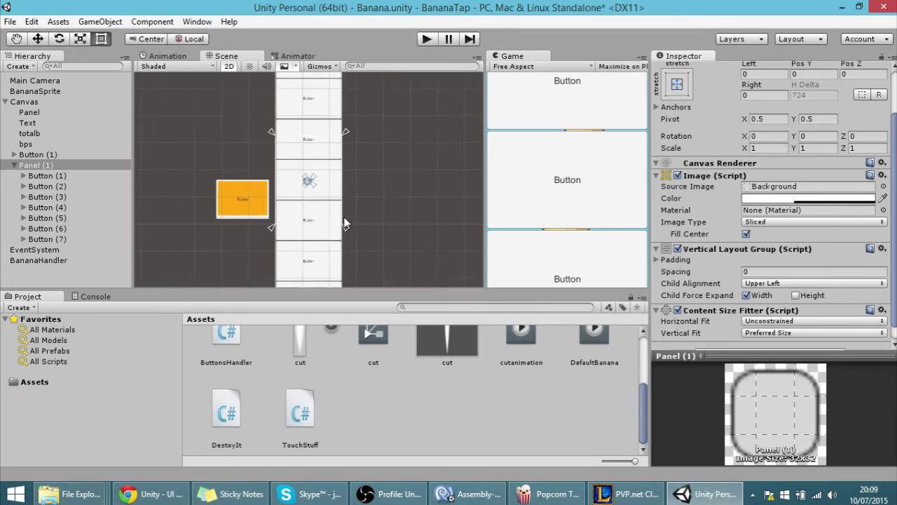
{"action": "scroll", "coordinate": [343, 217], "scroll_direction": "down", "scroll_amount": 1}
{"action": "left_click", "coordinate": [758, 333]}
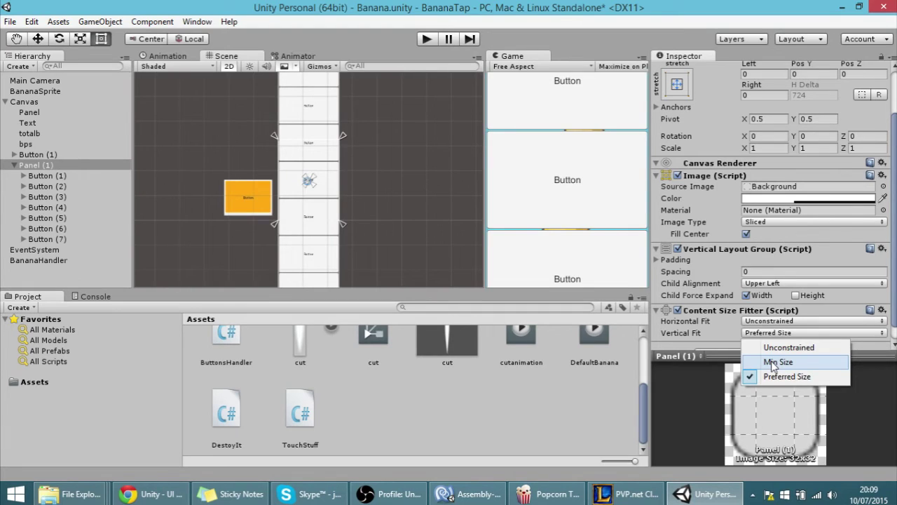
Step: Switch Vertical Fit to Min Size and delete Button (2) through Button (7)
{"action": "left_click", "coordinate": [776, 362]}
{"action": "left_click", "coordinate": [56, 186]}
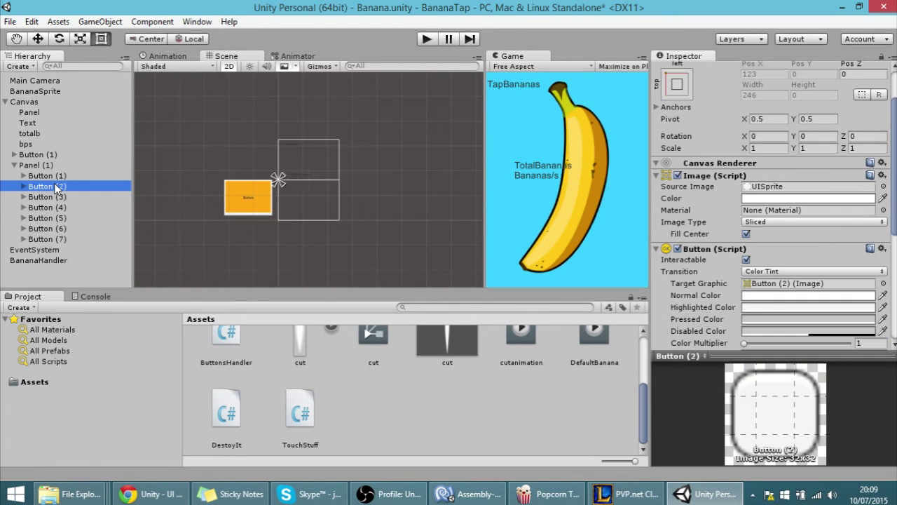
{"action": "key", "text": "Delete"}
{"action": "left_click", "coordinate": [56, 187]}
{"action": "key", "text": "Delete"}
{"action": "left_click", "coordinate": [56, 186]}
{"action": "key", "text": "Delete"}
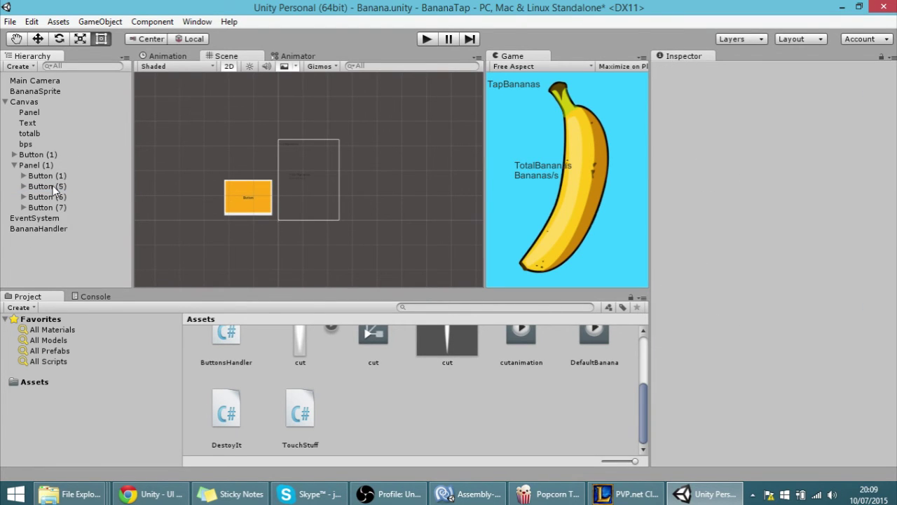
{"action": "left_click", "coordinate": [56, 187]}
{"action": "key", "text": "Delete"}
{"action": "left_click", "coordinate": [56, 186]}
{"action": "key", "text": "Delete"}
{"action": "left_click", "coordinate": [56, 186]}
{"action": "key", "text": "Delete"}
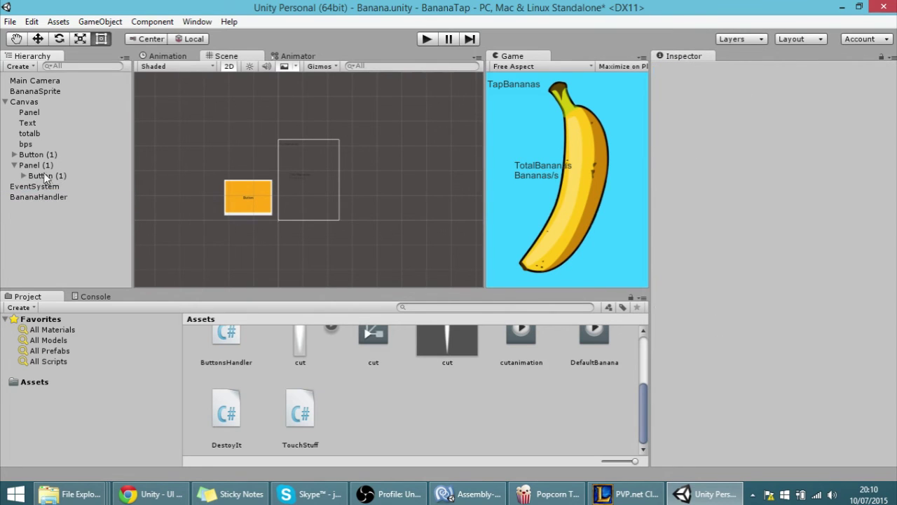
Step: Give Button (1)'s Layout Element a Min Height of 20 and frame Panel (1)
{"action": "left_click", "coordinate": [39, 166]}
{"action": "scroll", "coordinate": [796, 309], "scroll_direction": "down", "scroll_amount": 2}
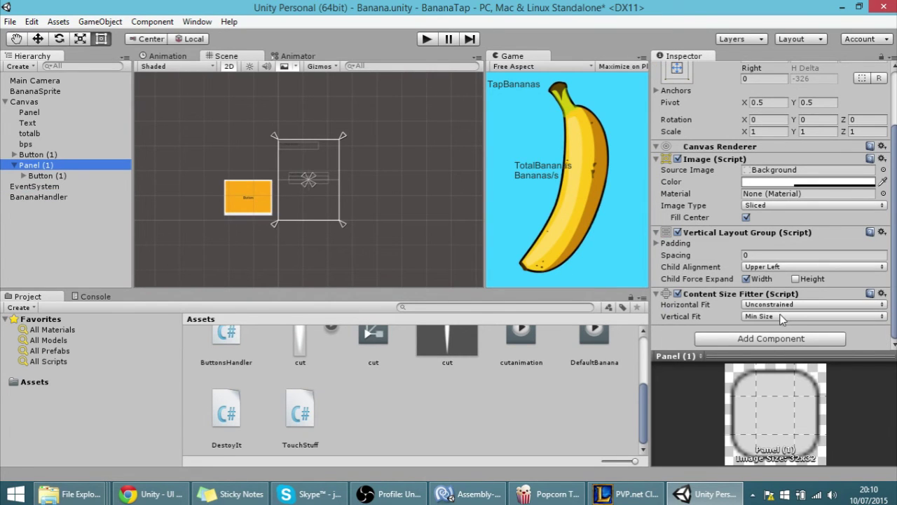
{"action": "left_click", "coordinate": [60, 177]}
{"action": "scroll", "coordinate": [771, 290], "scroll_direction": "down", "scroll_amount": 4}
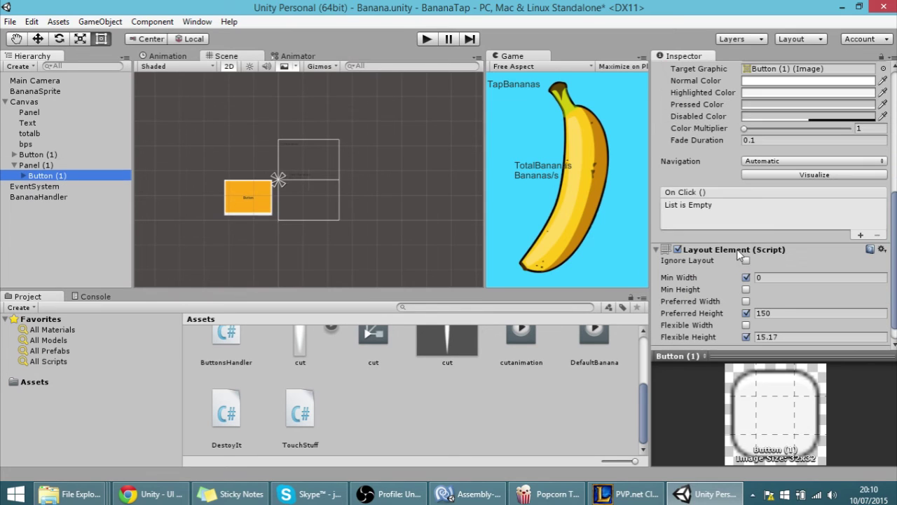
{"action": "left_click", "coordinate": [775, 277]}
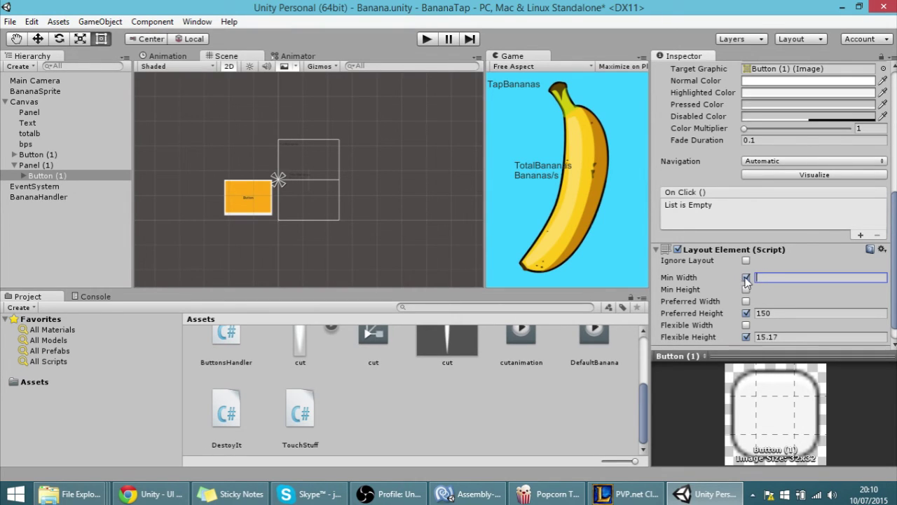
{"action": "left_click", "coordinate": [745, 278]}
{"action": "left_click", "coordinate": [745, 289]}
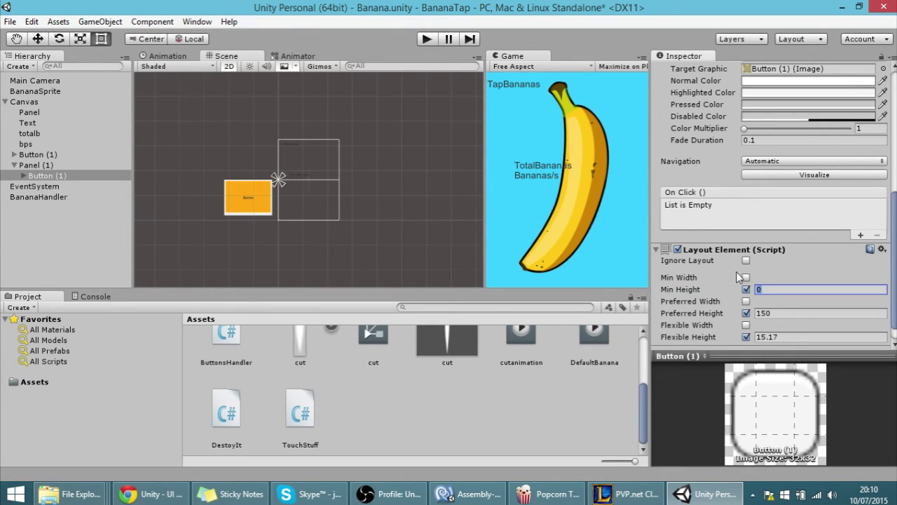
{"action": "type", "text": "20"}
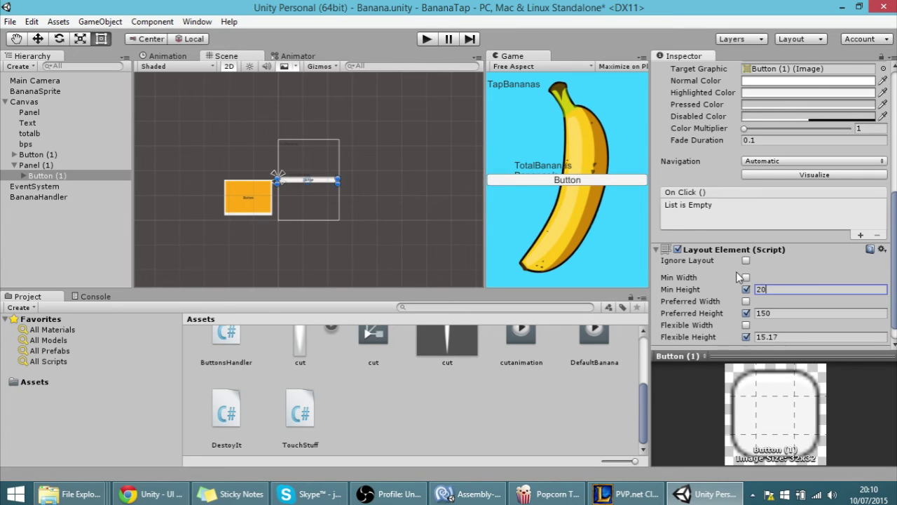
{"action": "double_click", "coordinate": [59, 165]}
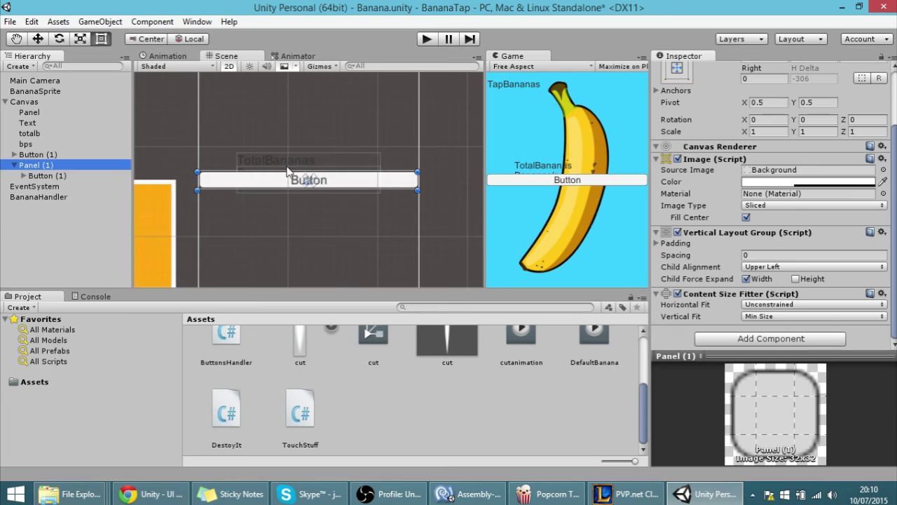
{"action": "scroll", "coordinate": [278, 188], "scroll_direction": "up", "scroll_amount": 2}
Step: Duplicate Button (1) to create Button (2) through Button (9)
{"action": "left_click", "coordinate": [68, 175]}
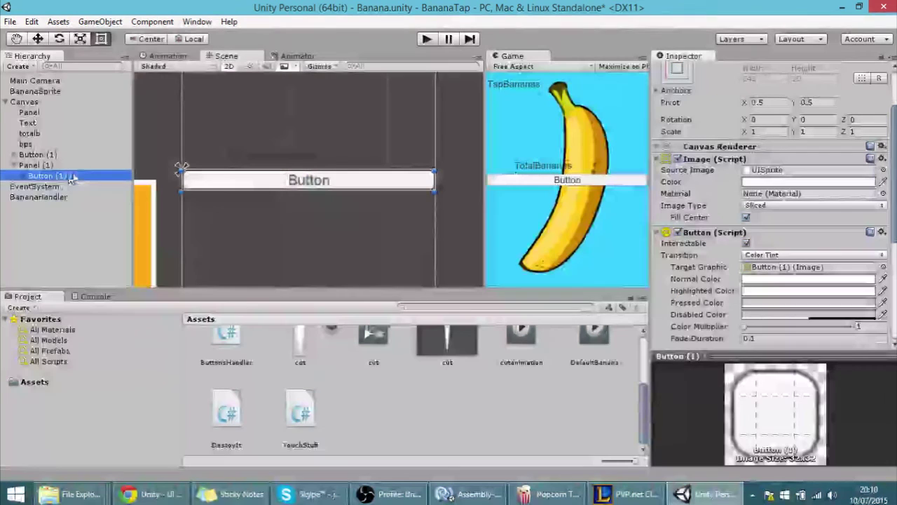
{"action": "key", "text": "ctrl+d"}
{"action": "key", "text": "ctrl+d"}
{"action": "key", "text": "ctrl+d"}
{"action": "key", "text": "ctrl+d"}
{"action": "key", "text": "ctrl+d"}
{"action": "key", "text": "ctrl+d"}
{"action": "key", "text": "ctrl+d"}
{"action": "key", "text": "ctrl+d"}
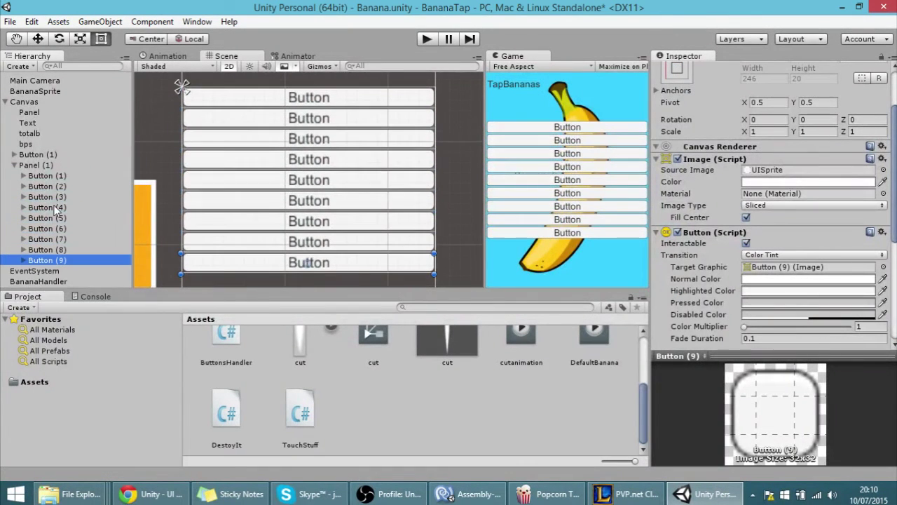
{"action": "left_click", "coordinate": [35, 166]}
{"action": "scroll", "coordinate": [248, 181], "scroll_direction": "down", "scroll_amount": 3}
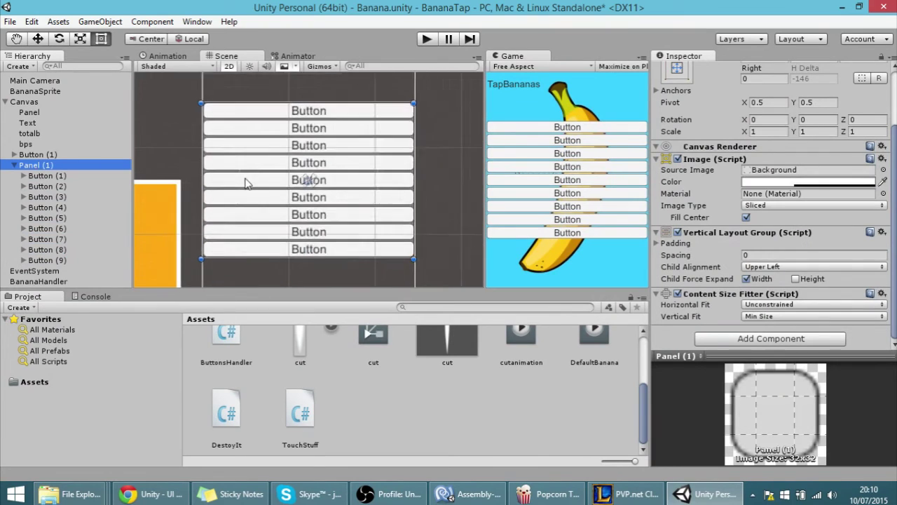
{"action": "scroll", "coordinate": [247, 182], "scroll_direction": "up", "scroll_amount": 1}
{"action": "scroll", "coordinate": [245, 183], "scroll_direction": "down", "scroll_amount": 1}
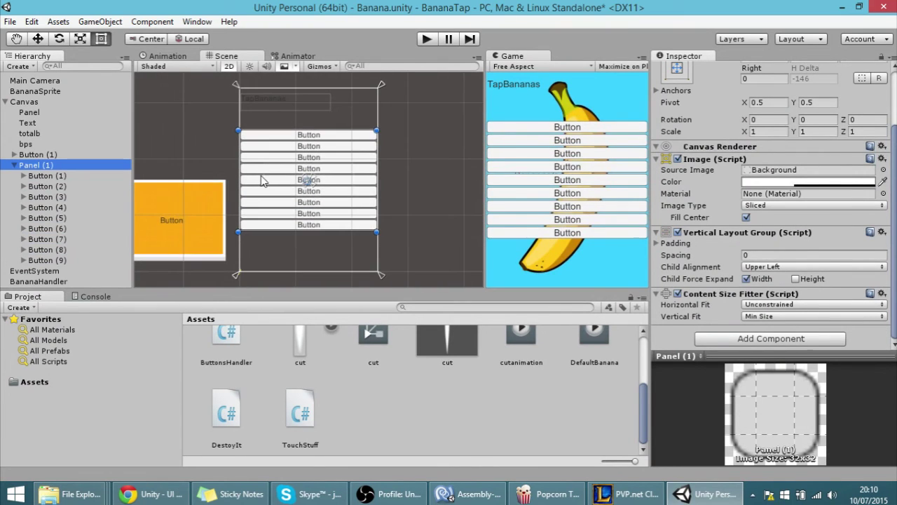
{"action": "scroll", "coordinate": [260, 178], "scroll_direction": "up", "scroll_amount": 1}
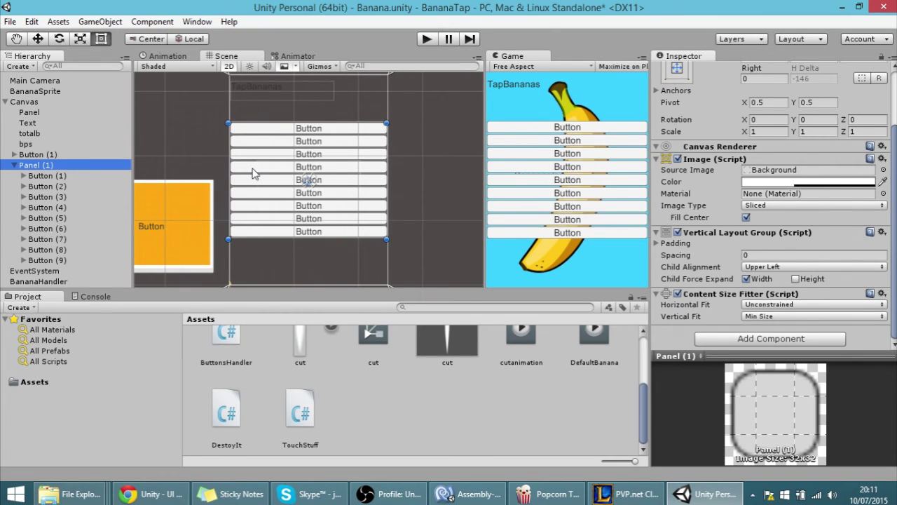
Step: Select the stacked buttons and Panel (1) in turn to check the fitted layout
{"action": "left_click", "coordinate": [69, 176]}
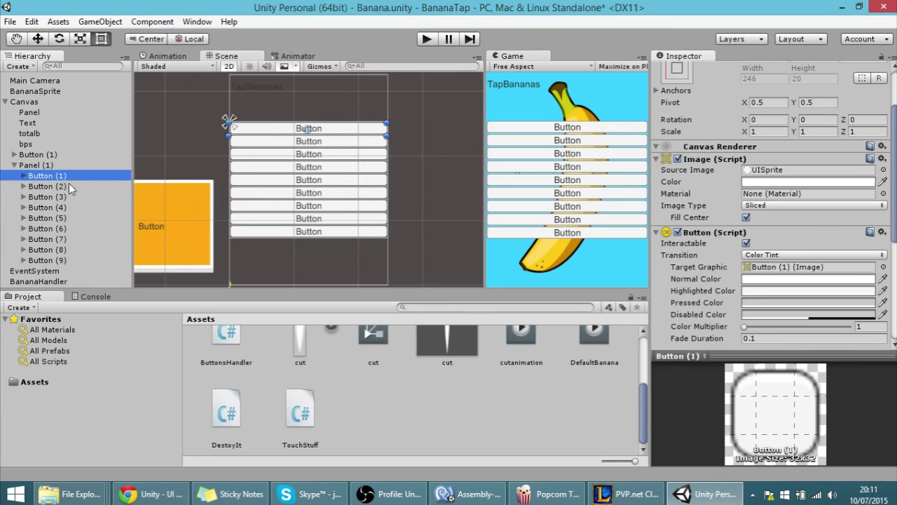
{"action": "left_click", "coordinate": [71, 196]}
{"action": "left_click", "coordinate": [71, 208]}
{"action": "left_click", "coordinate": [70, 197]}
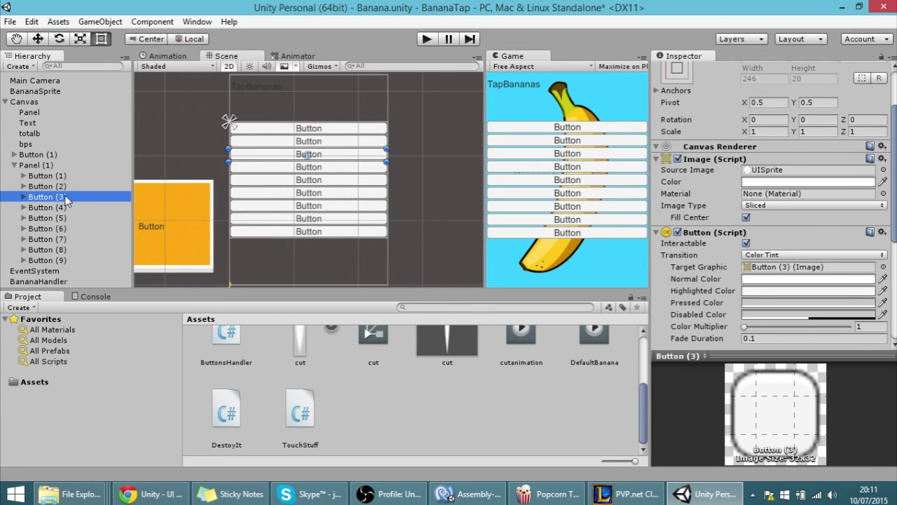
{"action": "left_click", "coordinate": [70, 218]}
{"action": "left_click", "coordinate": [70, 239]}
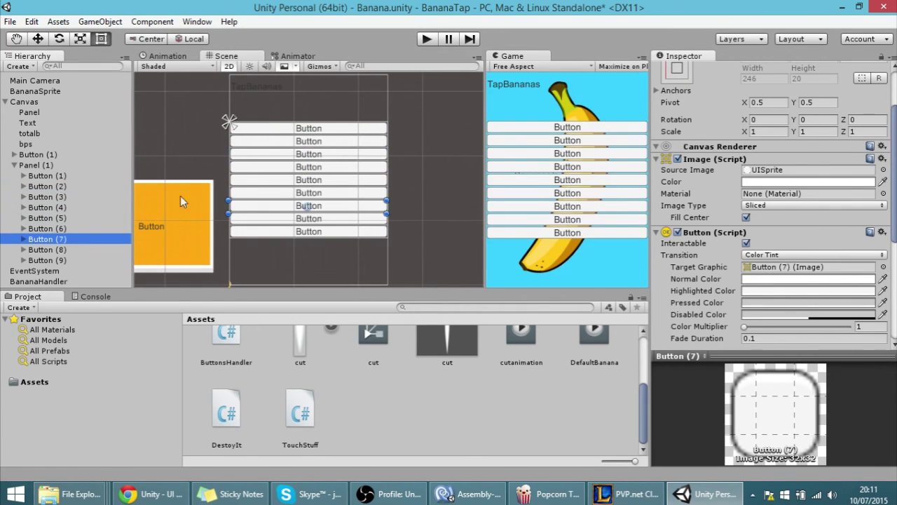
{"action": "left_click", "coordinate": [37, 166]}
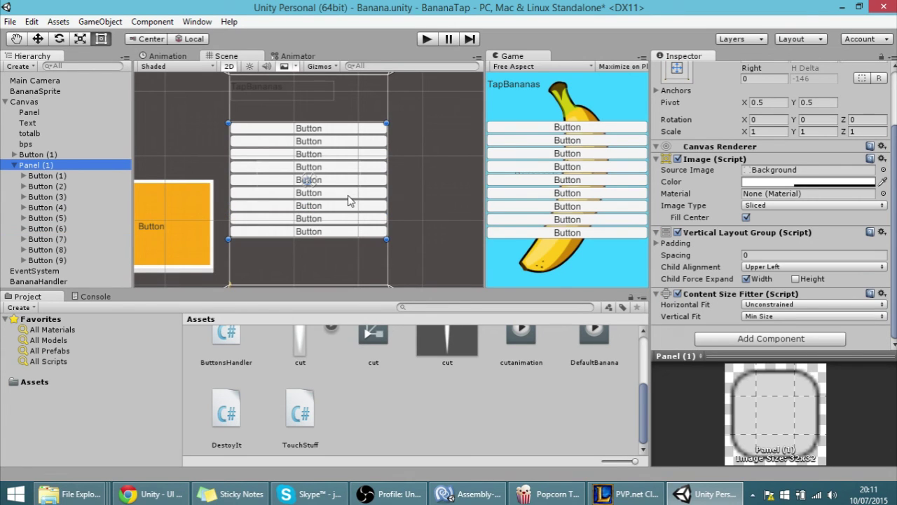
{"action": "left_click", "coordinate": [324, 230]}
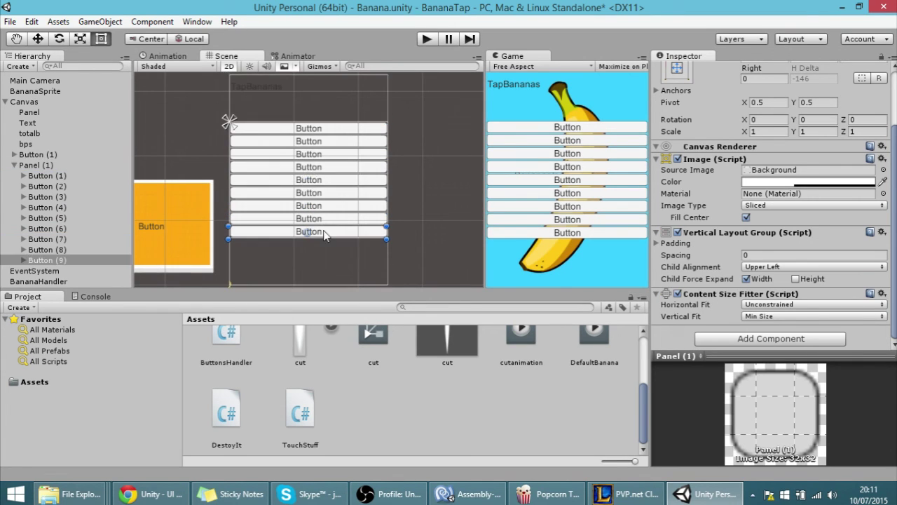
{"action": "left_click", "coordinate": [237, 128]}
{"action": "left_click", "coordinate": [59, 166]}
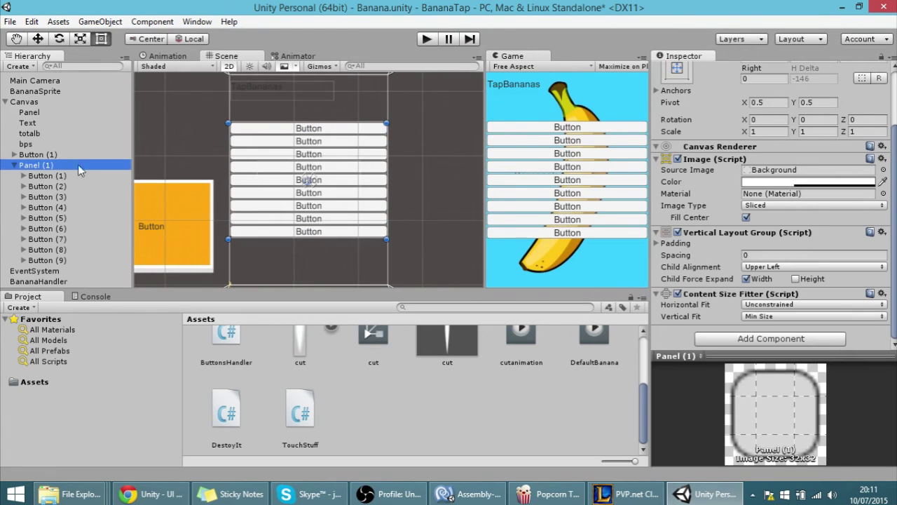
{"action": "scroll", "coordinate": [701, 175], "scroll_direction": "up", "scroll_amount": 3}
Step: Anchor Panel (1) with the bottom-centre preset, giving Pos Y 73 and width 246
{"action": "left_click", "coordinate": [676, 144]}
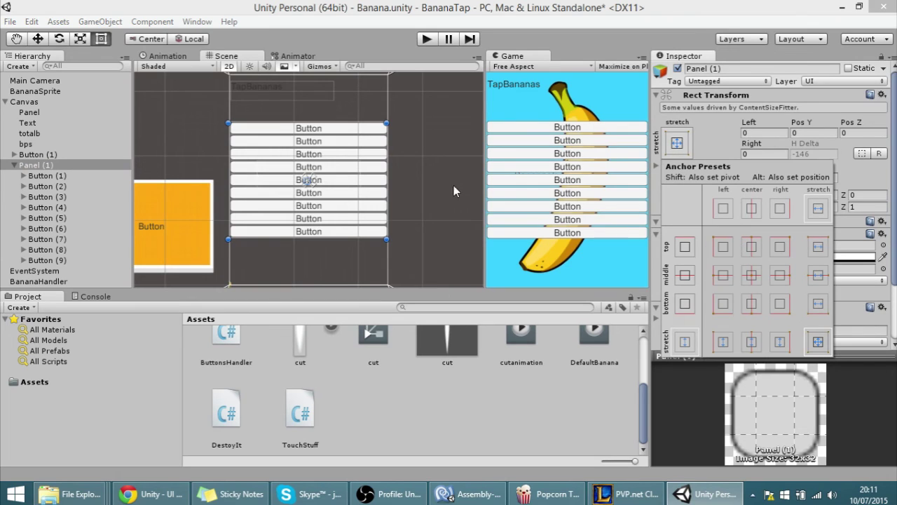
{"action": "left_click", "coordinate": [48, 175]}
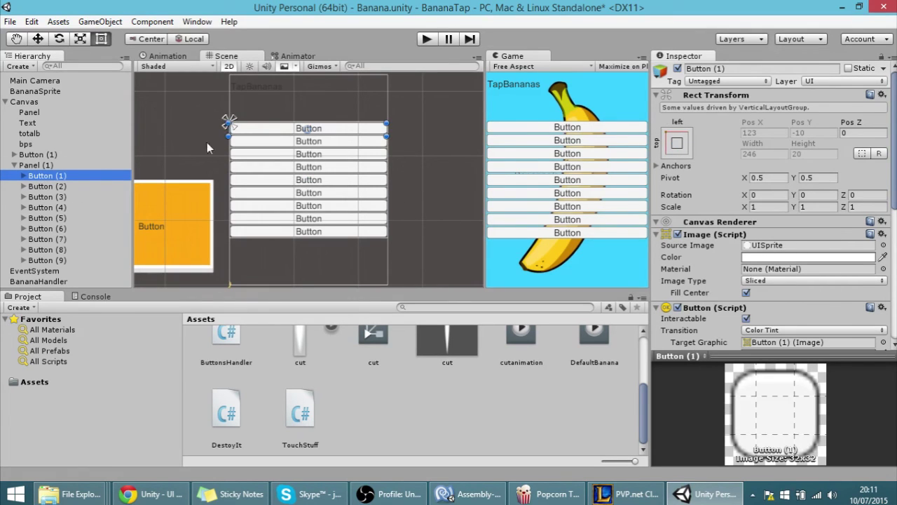
{"action": "left_click", "coordinate": [47, 166]}
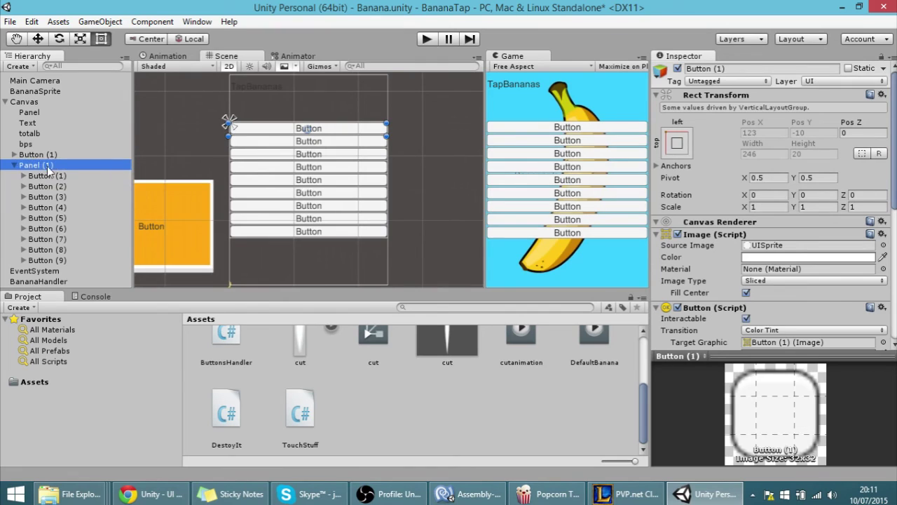
{"action": "left_click", "coordinate": [677, 147]}
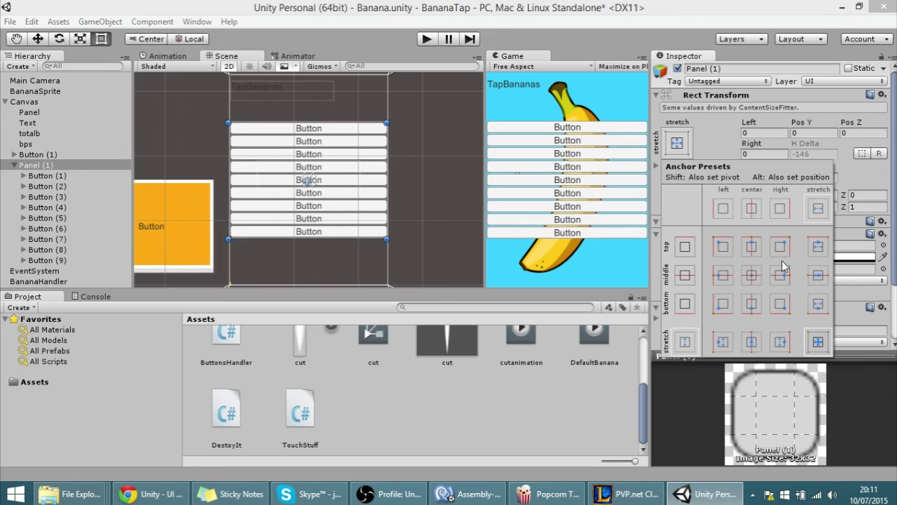
{"action": "left_click", "coordinate": [752, 307]}
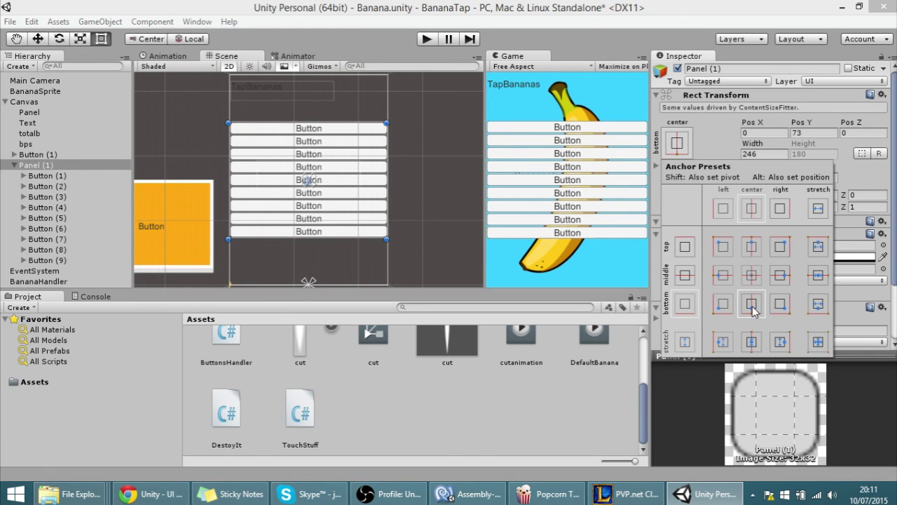
{"action": "left_click", "coordinate": [62, 196]}
Step: Duplicate Button (3) repeatedly, adding buttons up to Button (29) and growing the panel to 620 high
{"action": "left_click", "coordinate": [63, 196]}
{"action": "key", "text": "ctrl+d"}
{"action": "key", "text": "ctrl+d"}
{"action": "key", "text": "ctrl+d"}
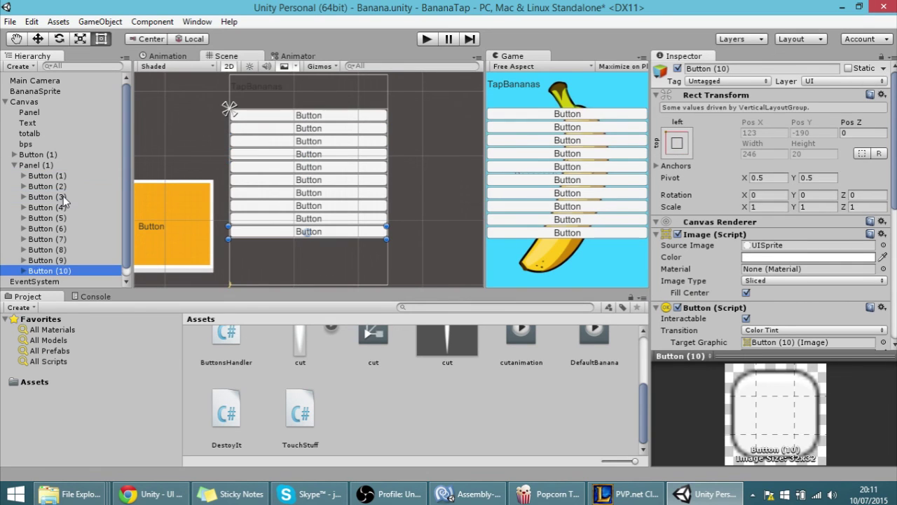
{"action": "scroll", "coordinate": [247, 158], "scroll_direction": "down", "scroll_amount": 2}
{"action": "key", "text": "ctrl+d"}
{"action": "key", "text": "ctrl+d"}
{"action": "key", "text": "ctrl+d"}
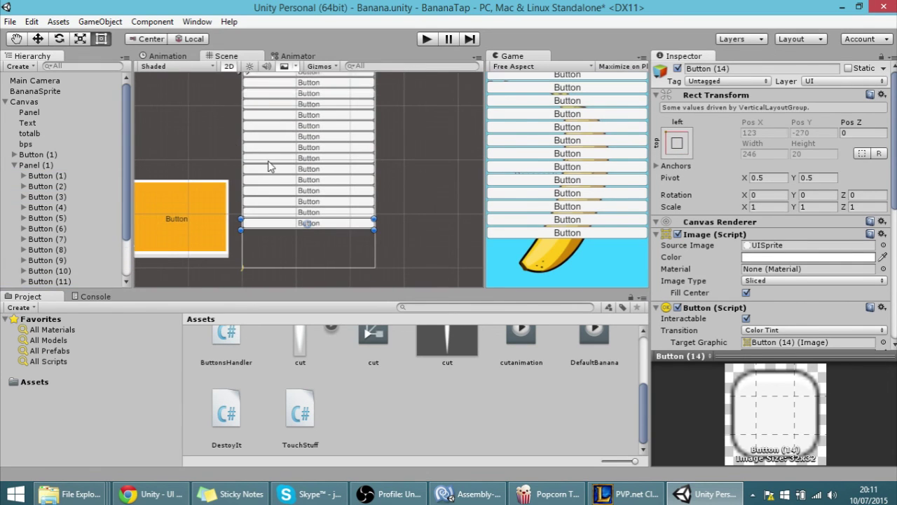
{"action": "scroll", "coordinate": [259, 161], "scroll_direction": "down", "scroll_amount": 3}
{"action": "key", "text": "ctrl+d"}
{"action": "key", "text": "ctrl+d"}
{"action": "key", "text": "ctrl+d"}
{"action": "key", "text": "ctrl+d"}
{"action": "key", "text": "ctrl+d"}
{"action": "key", "text": "ctrl+d"}
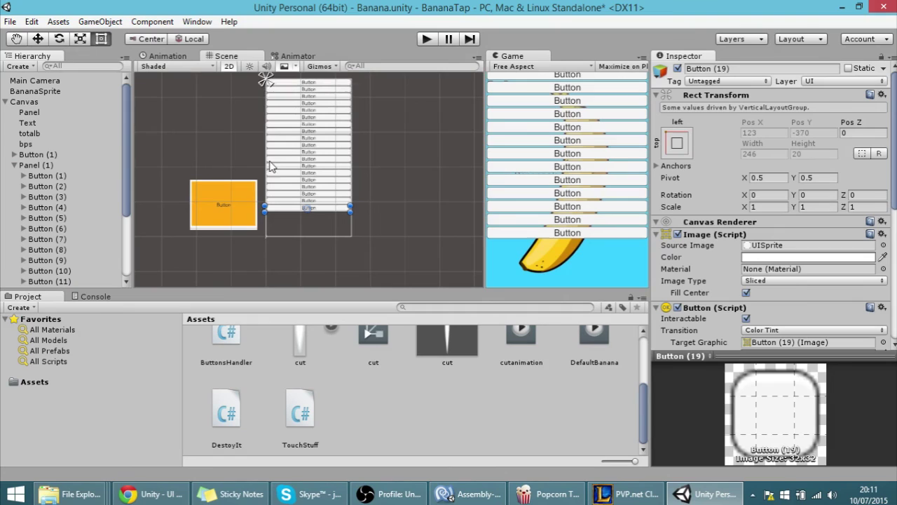
Step: Re-anchor Panel (1) to top-centre, then to middle-centre at Pos Y 20
{"action": "left_click", "coordinate": [64, 164]}
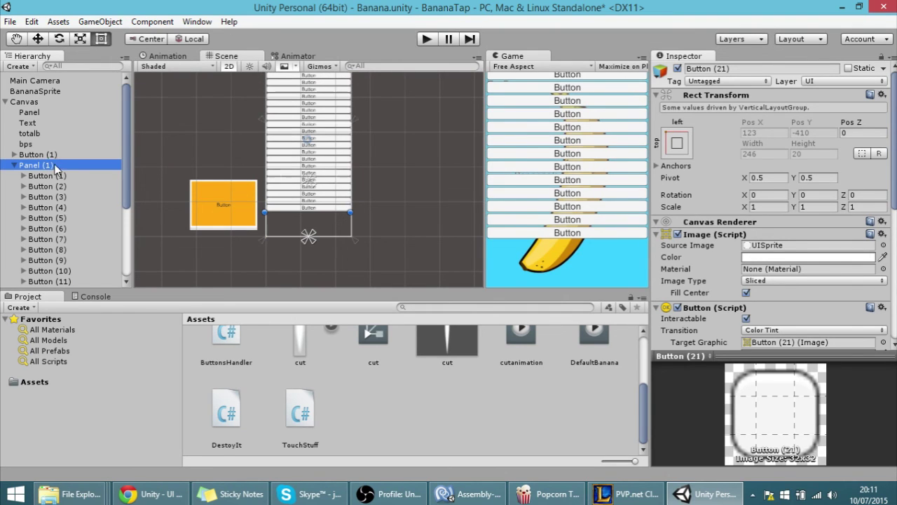
{"action": "left_click", "coordinate": [677, 143]}
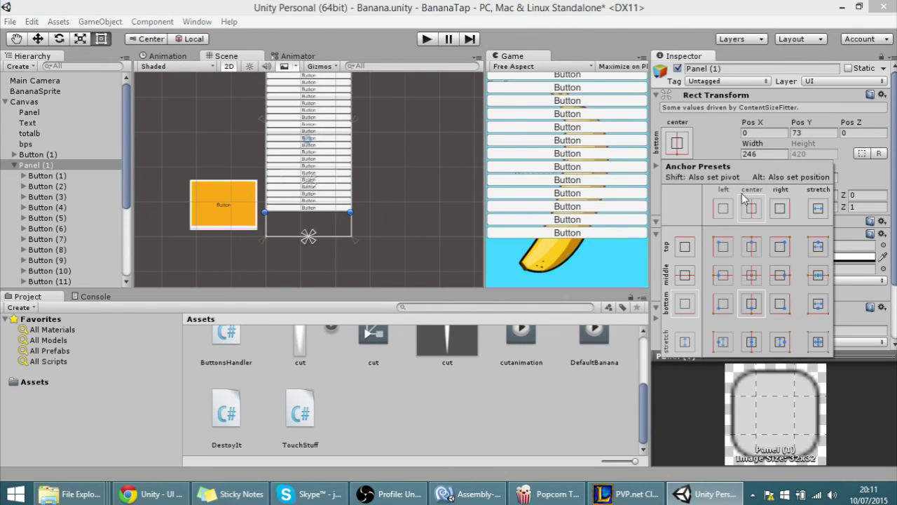
{"action": "left_click", "coordinate": [751, 246]}
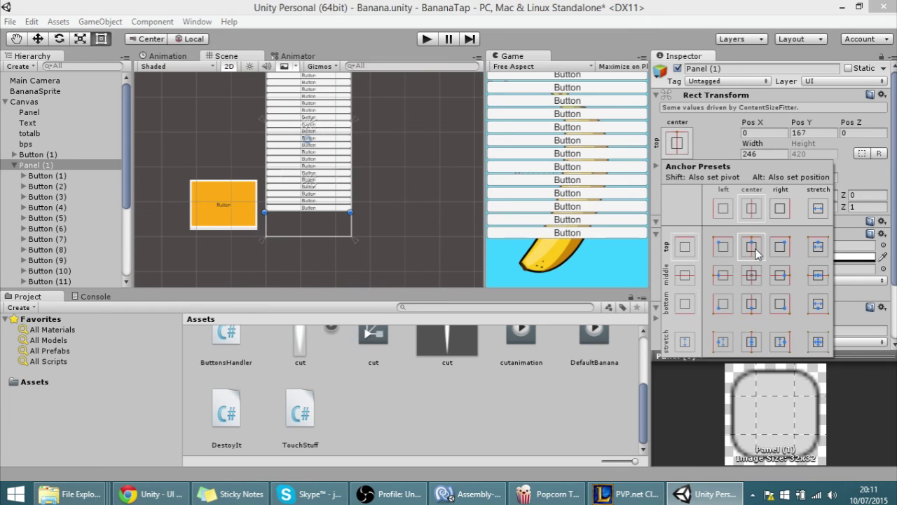
{"action": "left_click", "coordinate": [309, 212]}
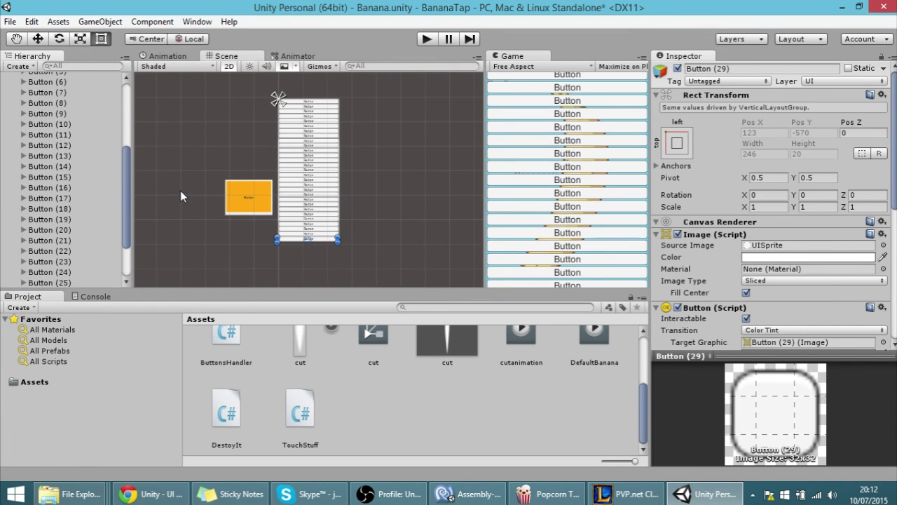
{"action": "left_click", "coordinate": [309, 175]}
{"action": "left_click", "coordinate": [679, 144]}
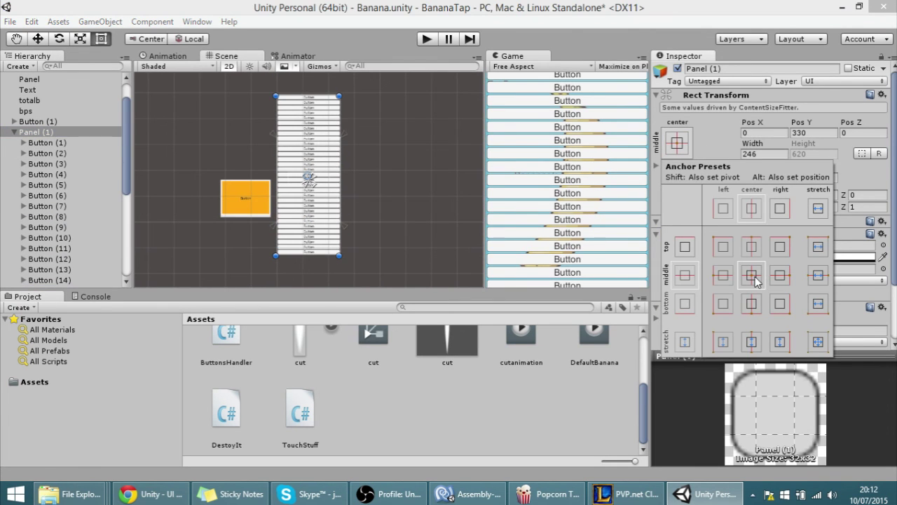
{"action": "left_click", "coordinate": [751, 246]}
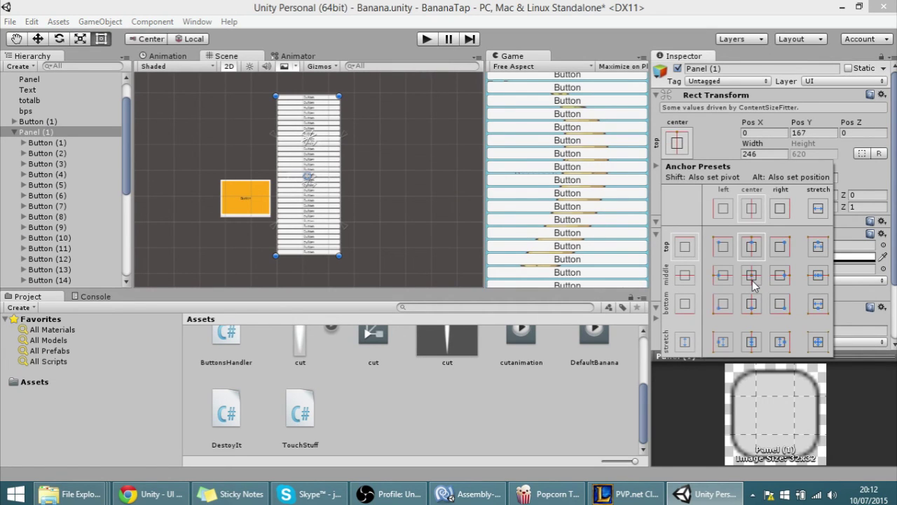
{"action": "left_click", "coordinate": [752, 280]}
Step: Undo the extra duplicates with Ctrl+Z, returning Panel (1) to Button (1)–(9)
{"action": "left_click", "coordinate": [82, 162]}
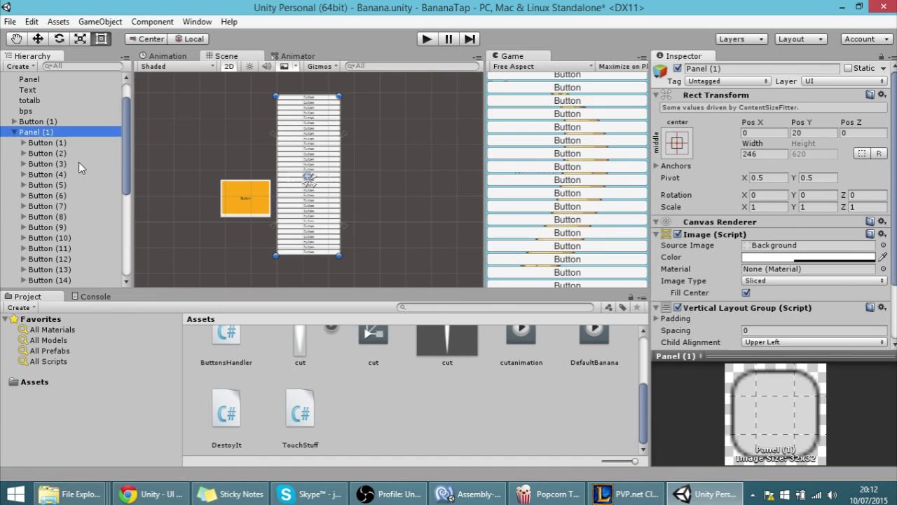
{"action": "left_click", "coordinate": [78, 164]}
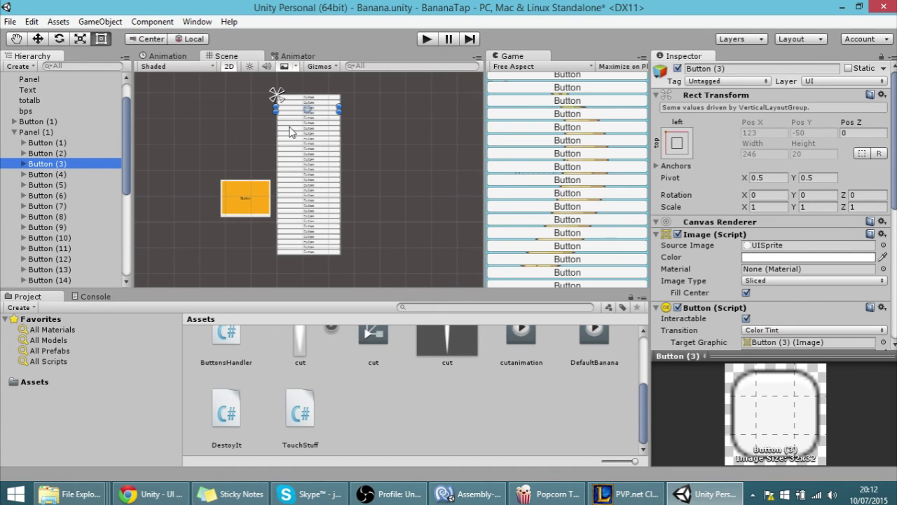
{"action": "key", "text": "ctrl+z"}
{"action": "key", "text": "ctrl+z"}
{"action": "key", "text": "ctrl+z"}
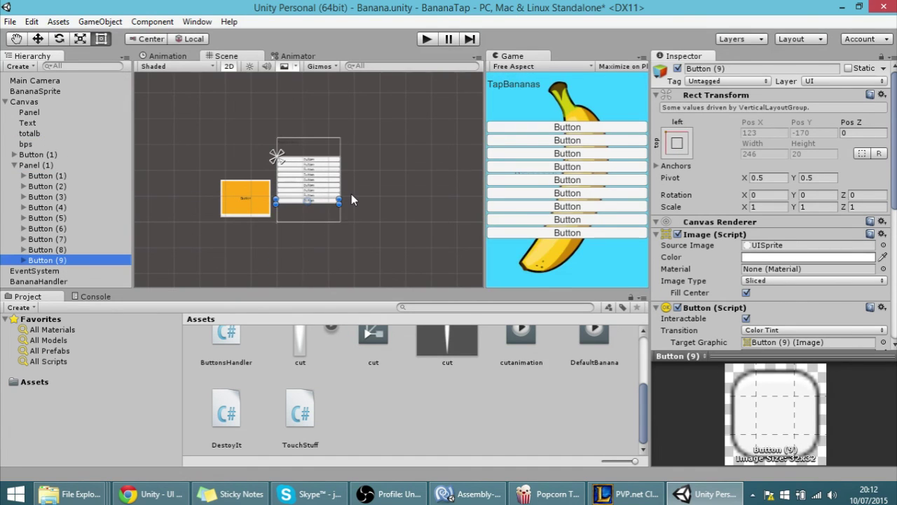